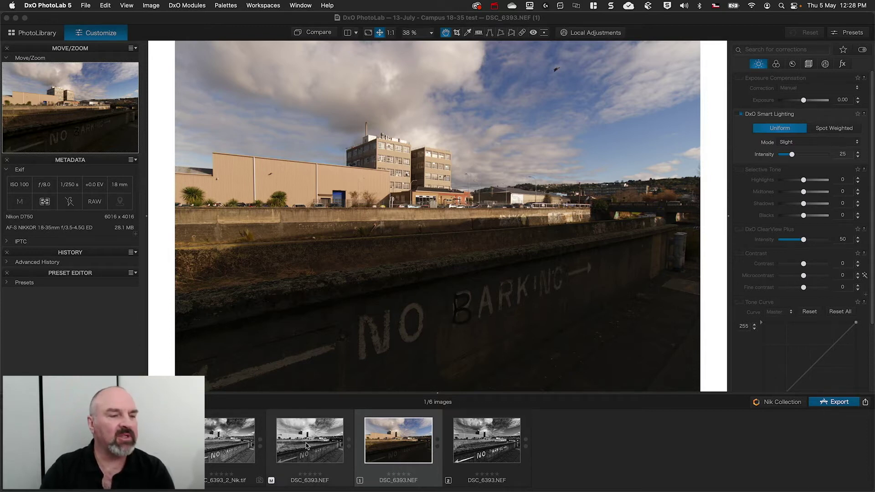
- Bring PhotoLab back to the front with colour copy DSC_6393.NEF (1) in Customize
key("super+Tab")
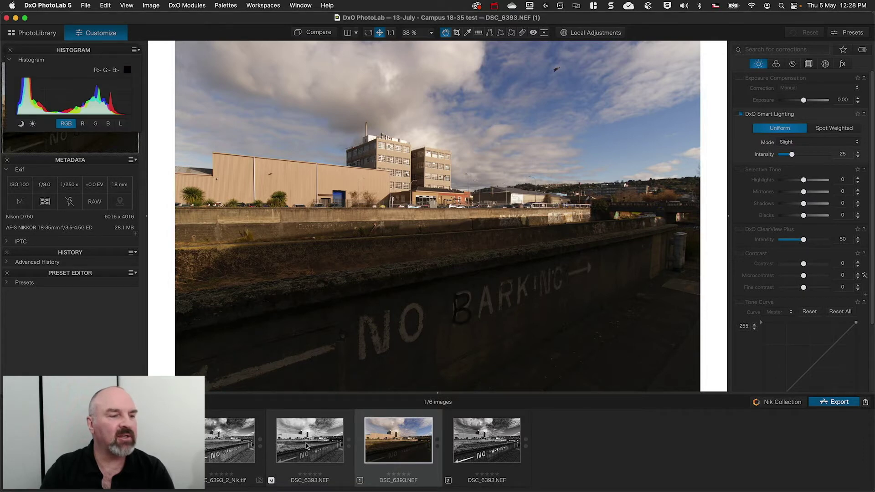
- Compare the black-and-white master copy against DSC_6393_2_Nik.tif, ending on the TIFF
left_click(307, 442)
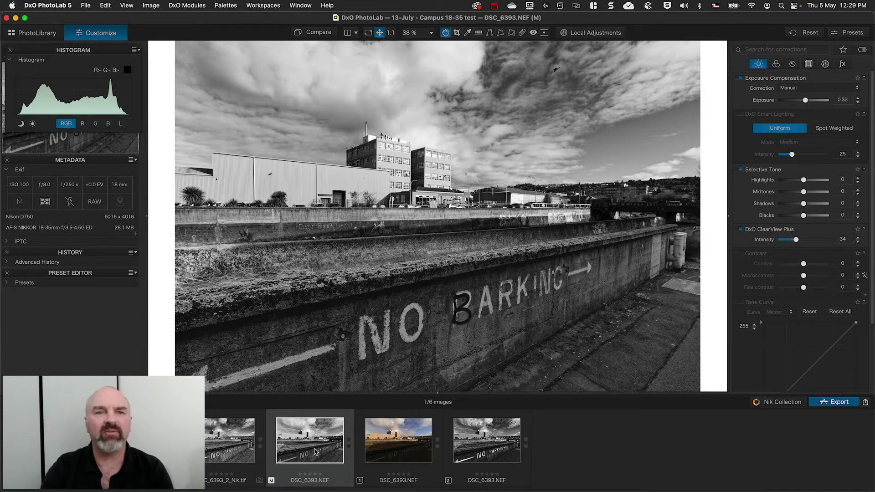
left_click(222, 444)
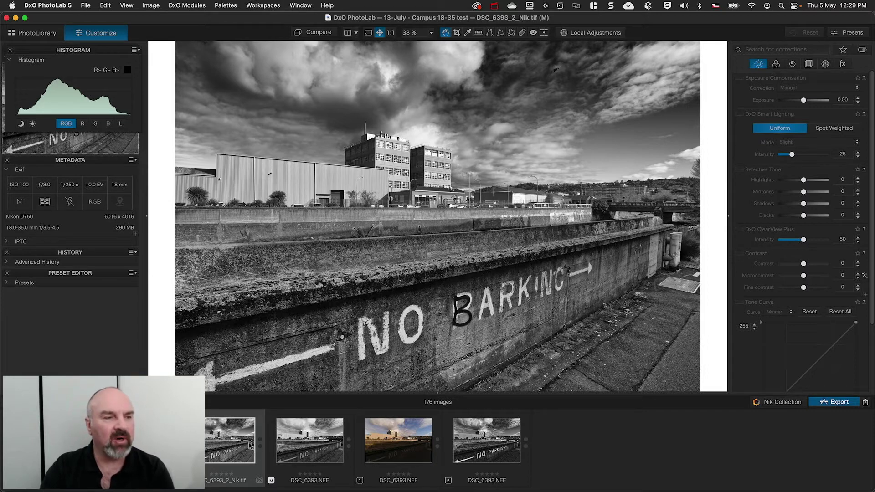
left_click(295, 442)
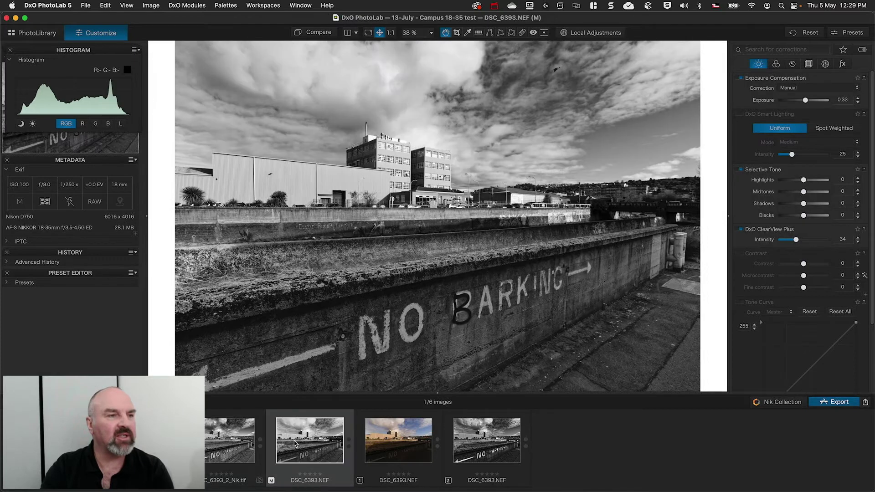
left_click(234, 444)
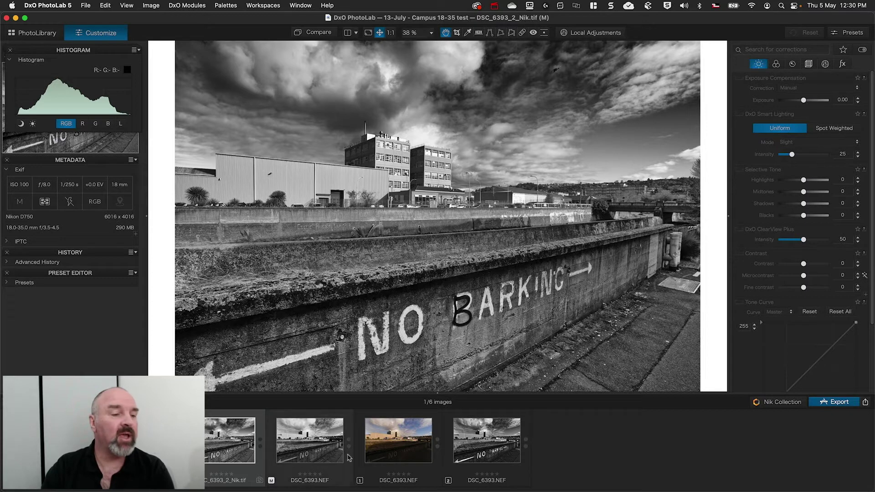
- Review tone-curve-edited copy (2), then switch to unedited colour copy (1)
left_click(494, 445)
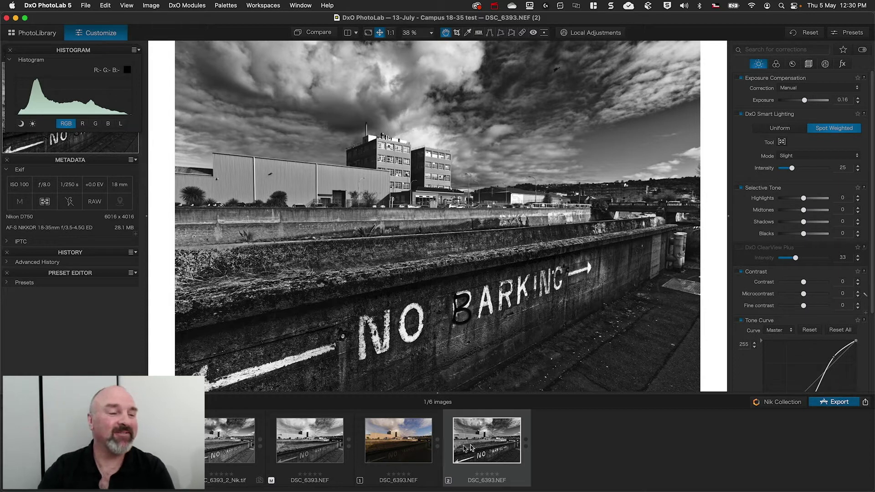
left_click(390, 434)
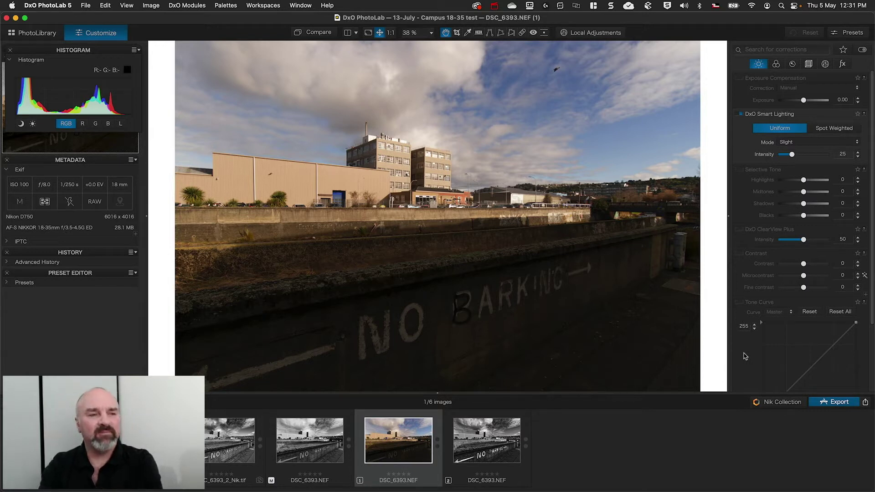
- Set Color Rendering to Neutral color, realistic tonality (gamma 2.2) and enable B&W Style - Toning
left_click(776, 64)
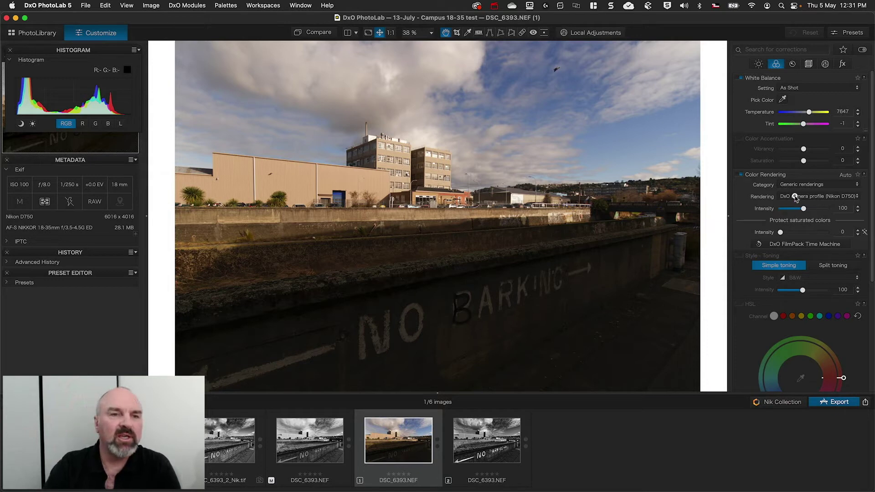
left_click(795, 197)
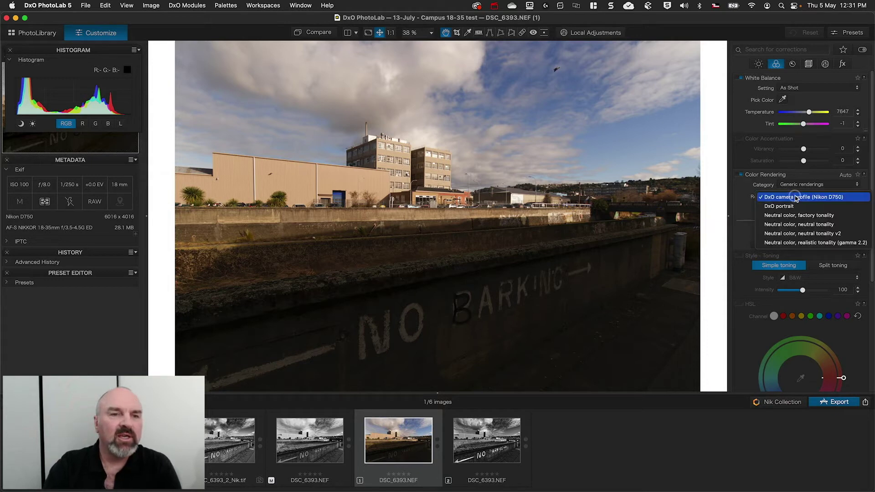
left_click(788, 243)
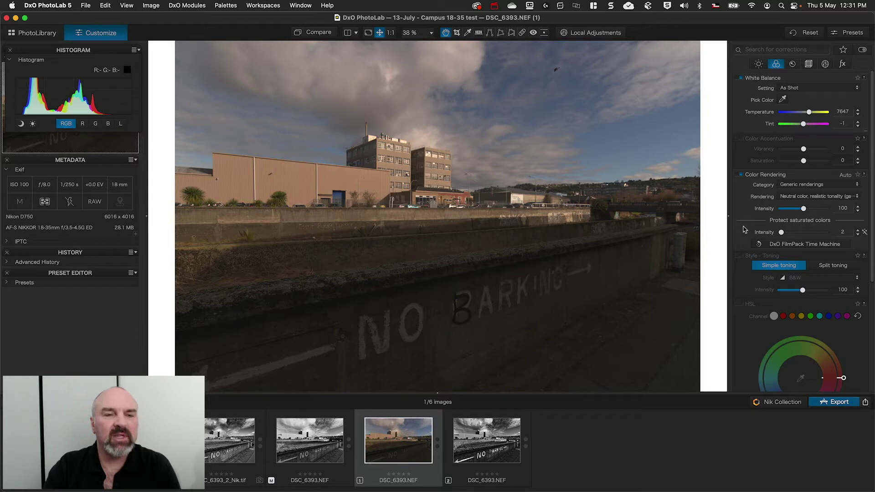
left_click(740, 256)
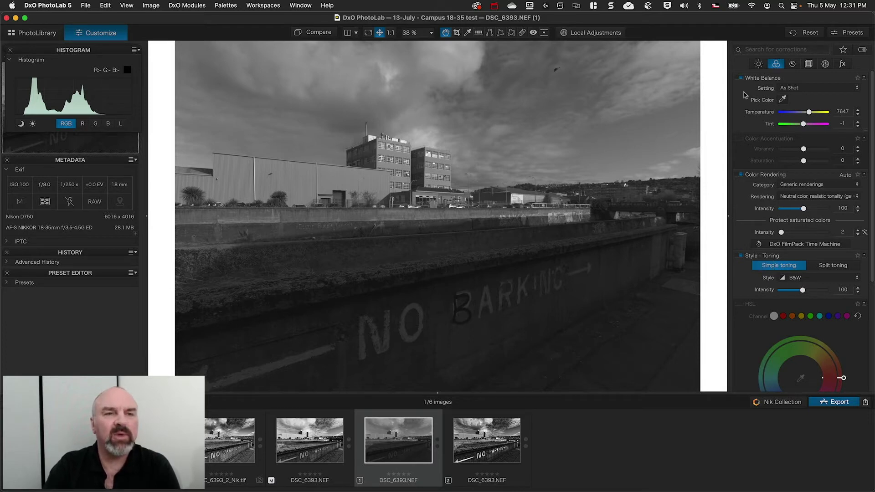
- Raise Exposure Compensation to 0.20 and switch Smart Lighting to Spot Weighted
left_click(760, 65)
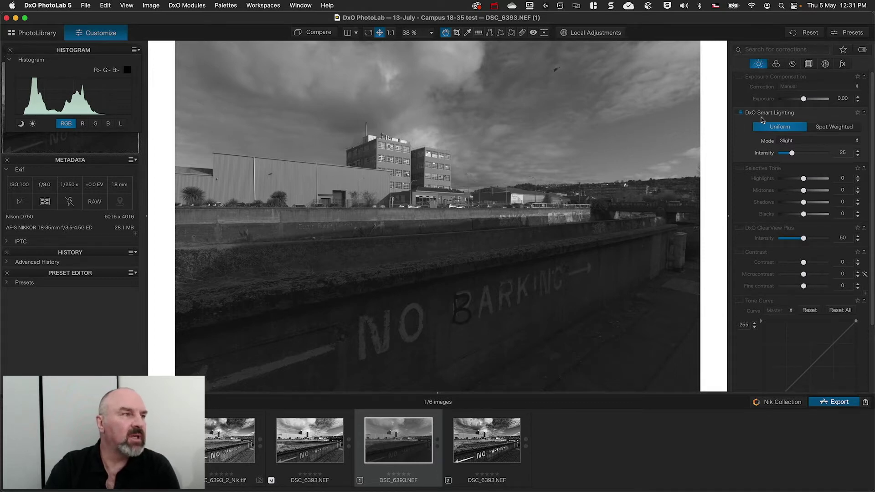
scroll(802, 122, "up", 1)
left_click(860, 98)
left_click(859, 97)
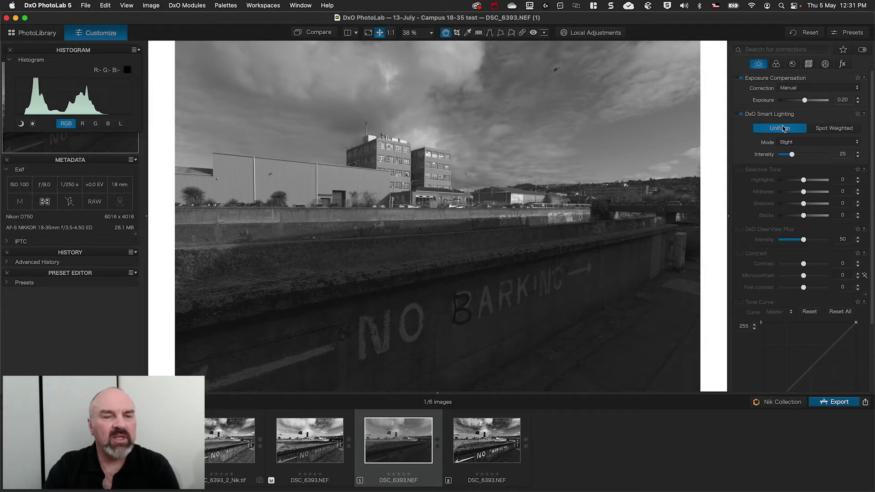
left_click(831, 129)
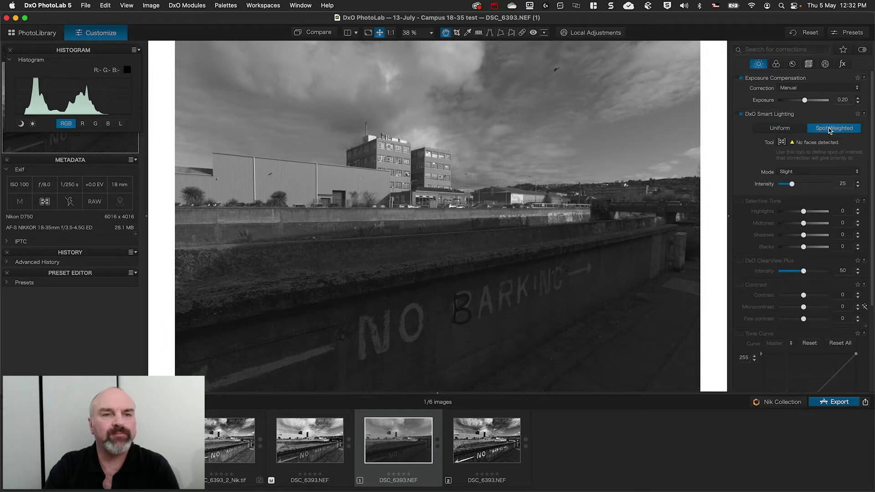
left_click(782, 142)
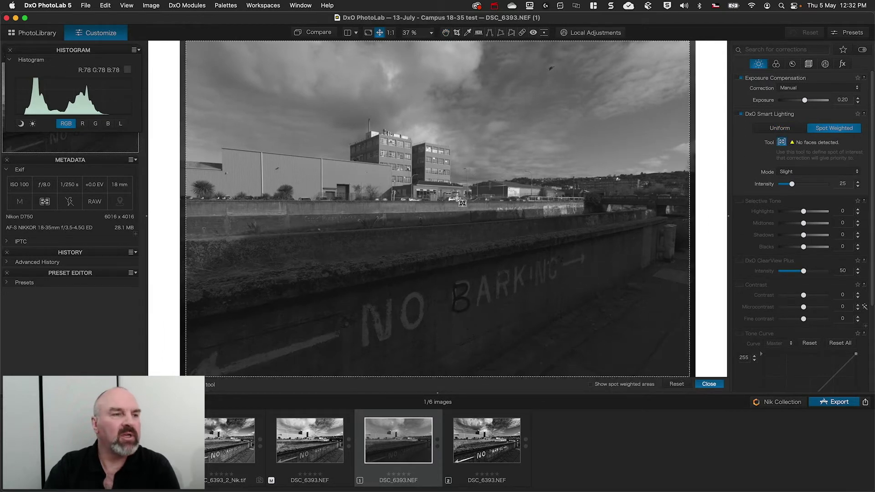
- Draw a Spot Weighted Smart Lighting area over the canal wall
left_click_drag(342, 199, 478, 287)
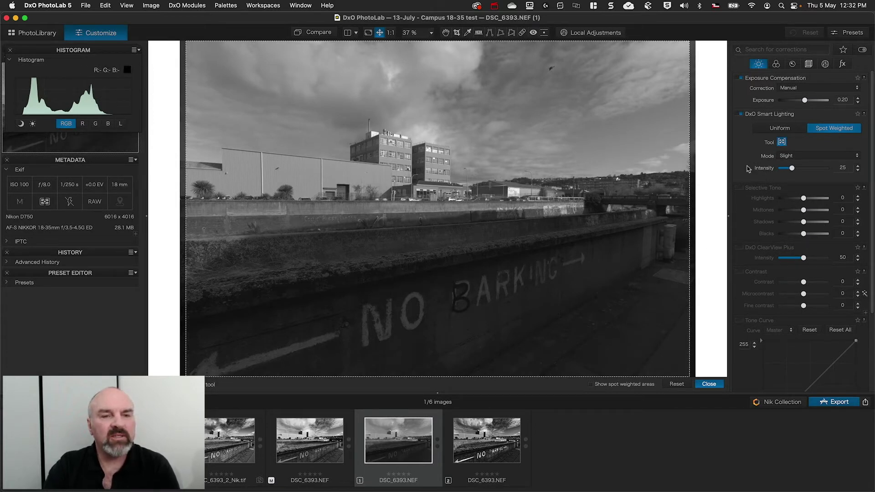
scroll(747, 169, "down", 5)
scroll(747, 169, "up", 1)
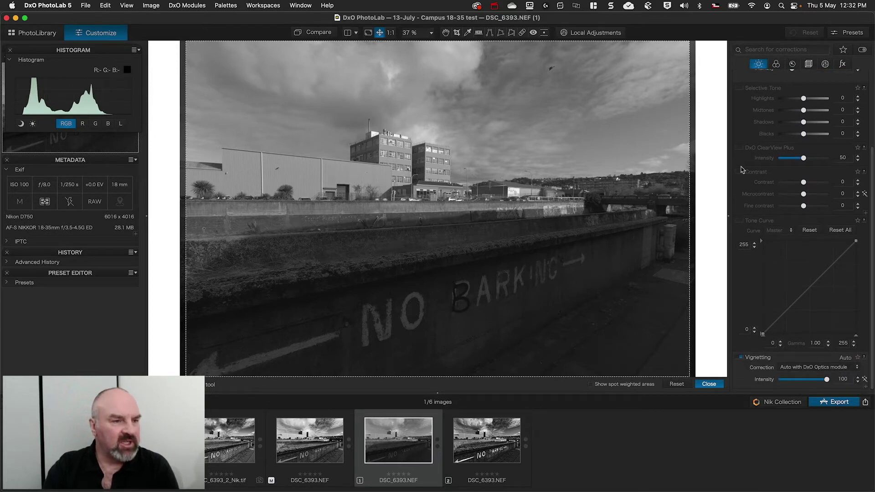
- Hide the filmstrip and left panel, reposition the histogram, and close the area tool
left_click_drag(435, 394, 437, 490)
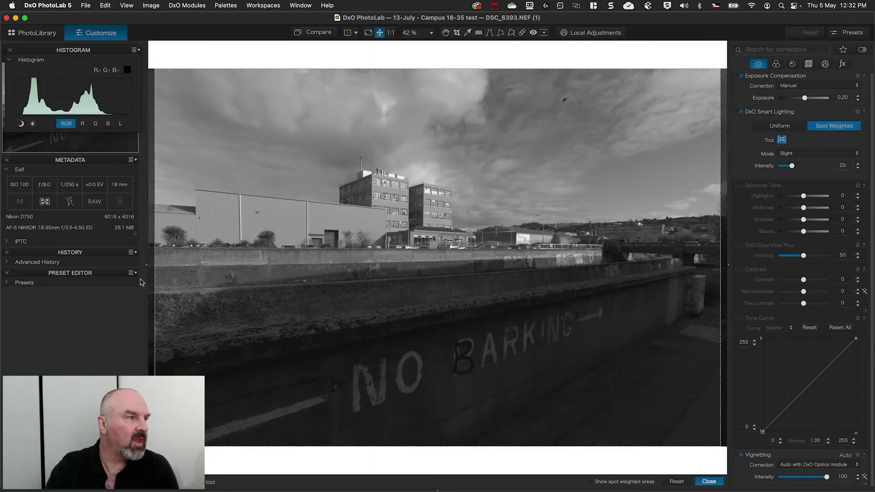
left_click_drag(146, 266, 1, 266)
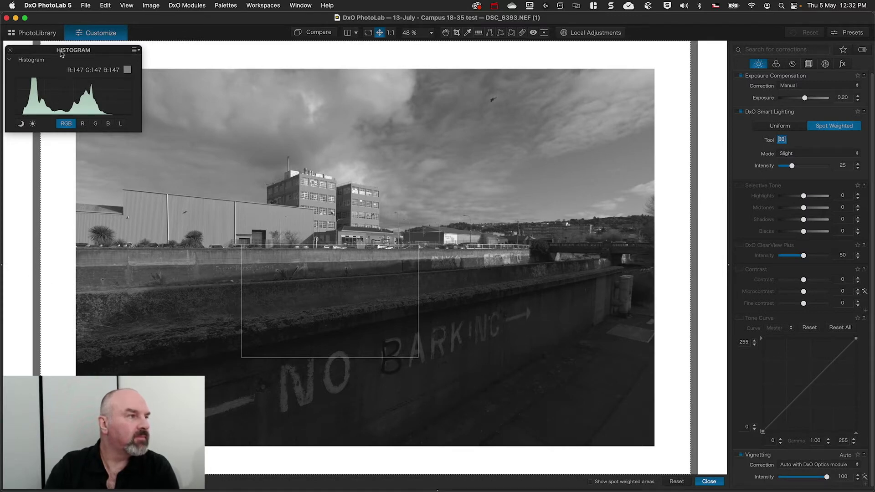
mouse_move(58, 51)
left_mouse_down()
mouse_move(156, 55)
mouse_move(72, 62)
mouse_move(61, 49)
left_mouse_up()
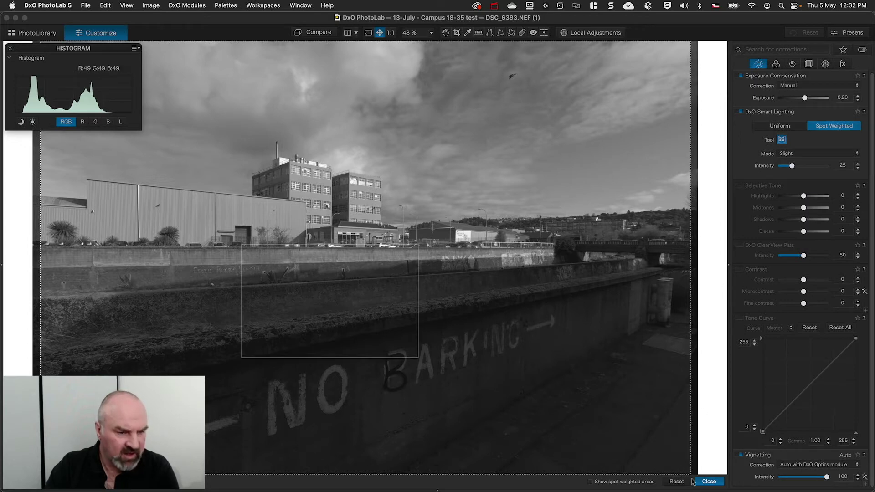
left_click(714, 481)
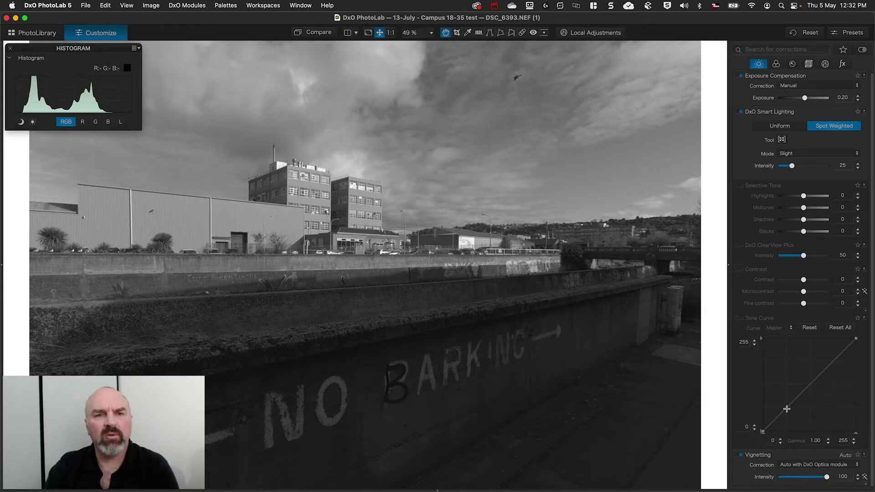
- Shape an S-curve on the Master tone curve, darkening shadows and lifting highlights
left_click_drag(787, 408, 797, 415)
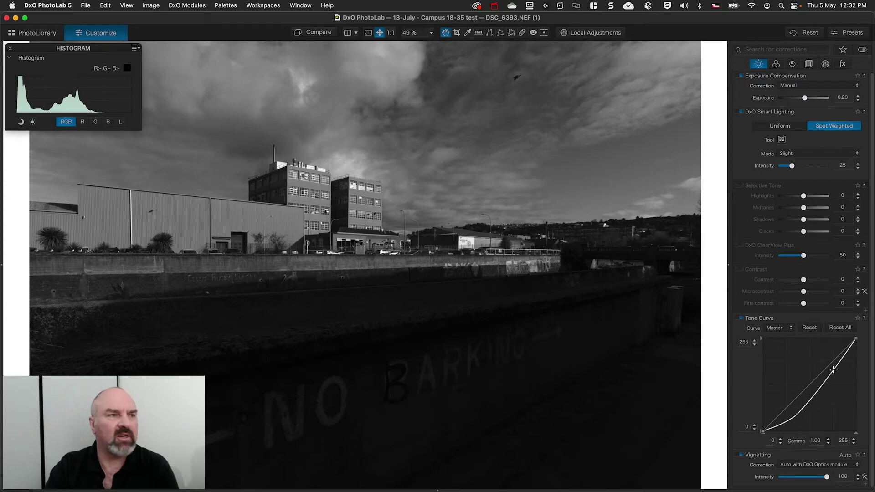
left_click_drag(833, 370, 828, 360)
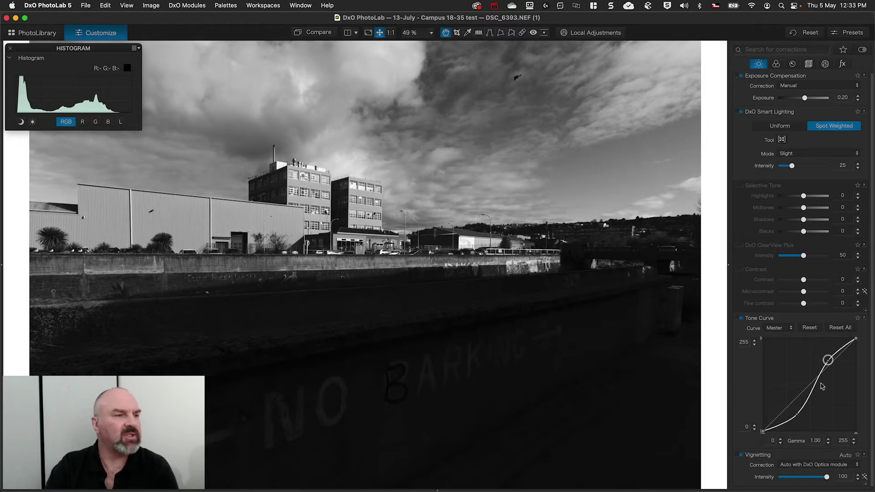
left_click_drag(796, 416, 797, 417)
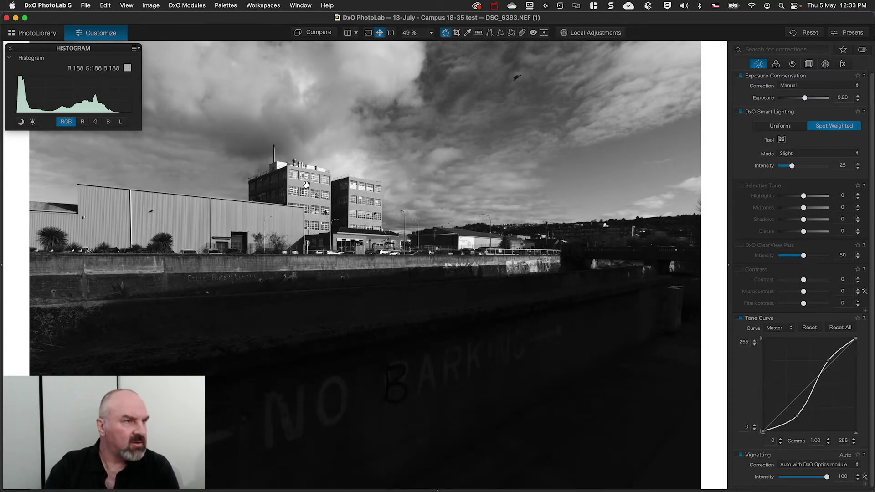
- Set the photo view zoom to 40%
left_click(429, 33)
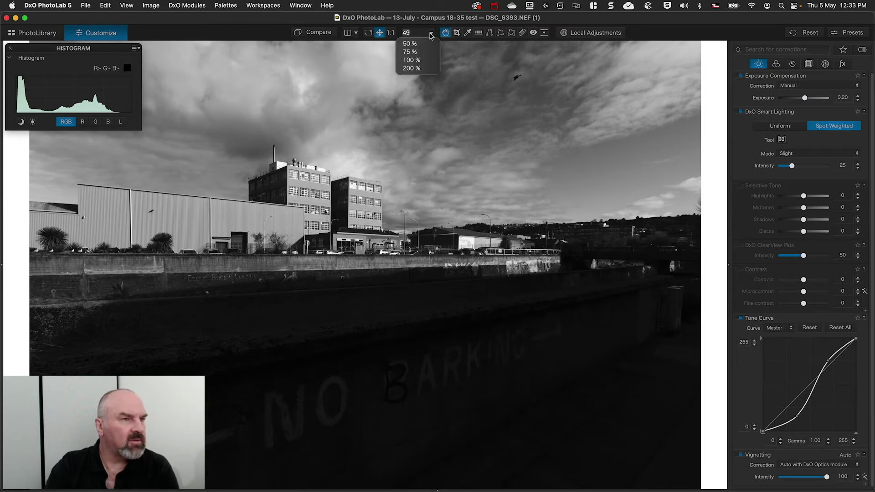
left_click(410, 47)
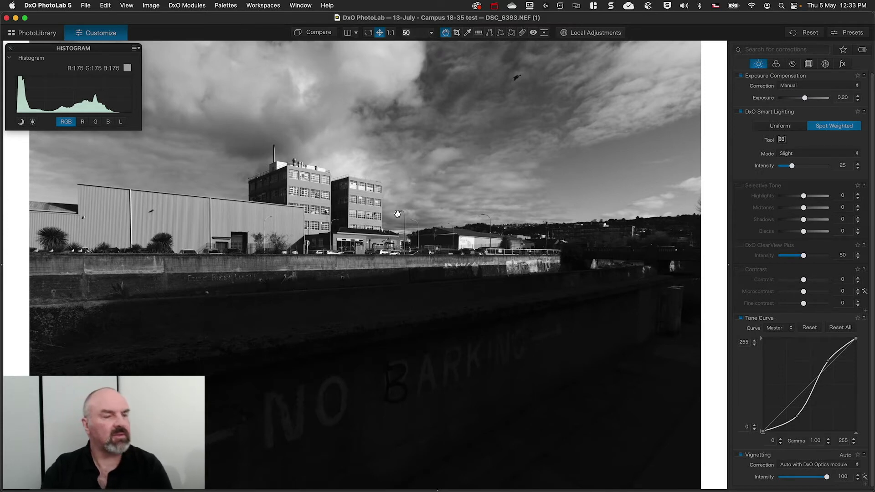
double_click(412, 35)
type("4")
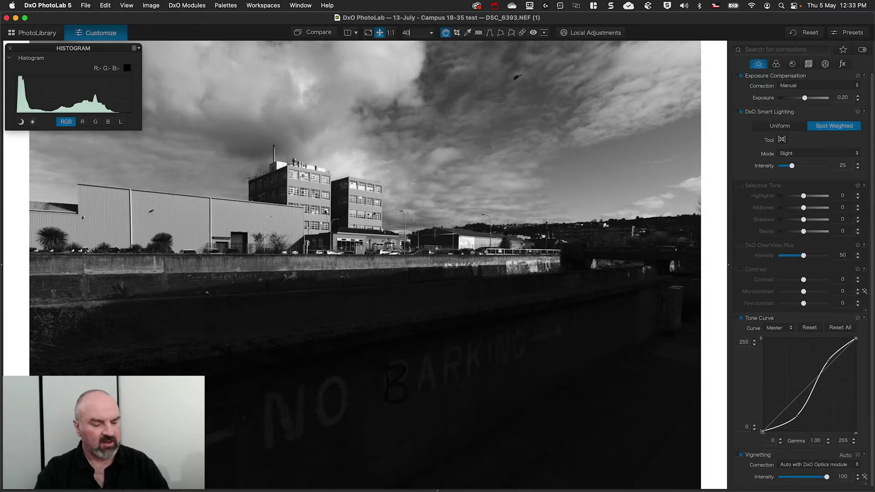
type("0")
key("Return")
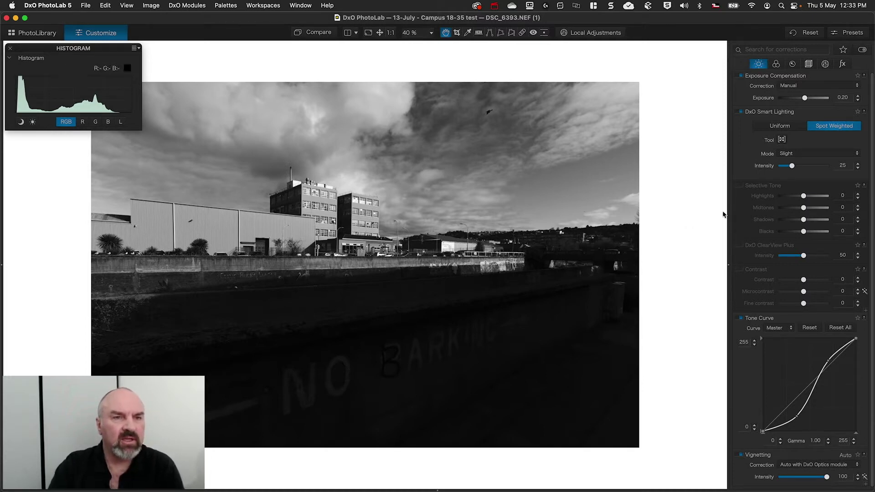
scroll(740, 238, "up", 1)
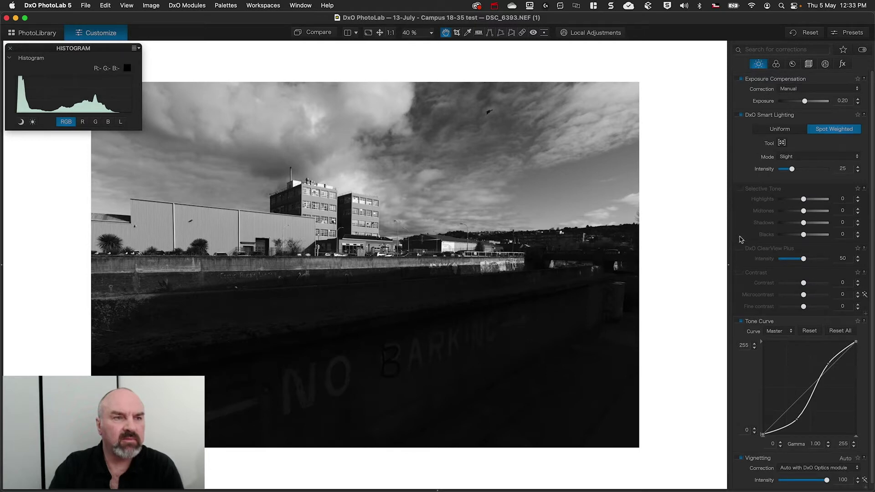
- Lower the Channel Mixer Blue slider to darken the sky
left_click(777, 65)
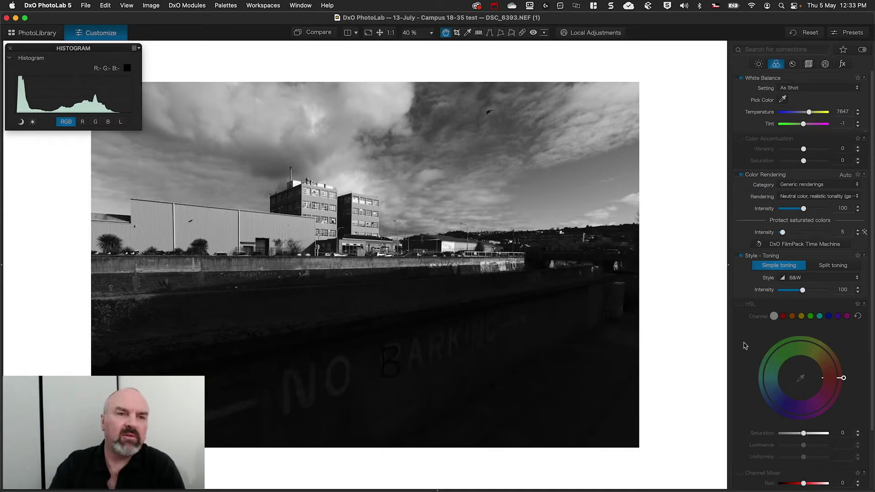
scroll(744, 344, "down", 5)
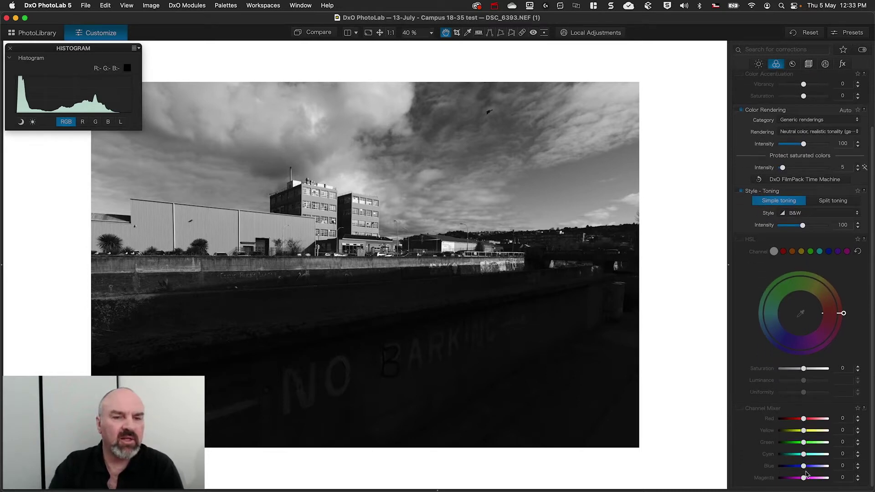
mouse_move(803, 467)
left_mouse_down()
mouse_move(738, 467)
mouse_move(816, 467)
mouse_move(797, 468)
left_mouse_up()
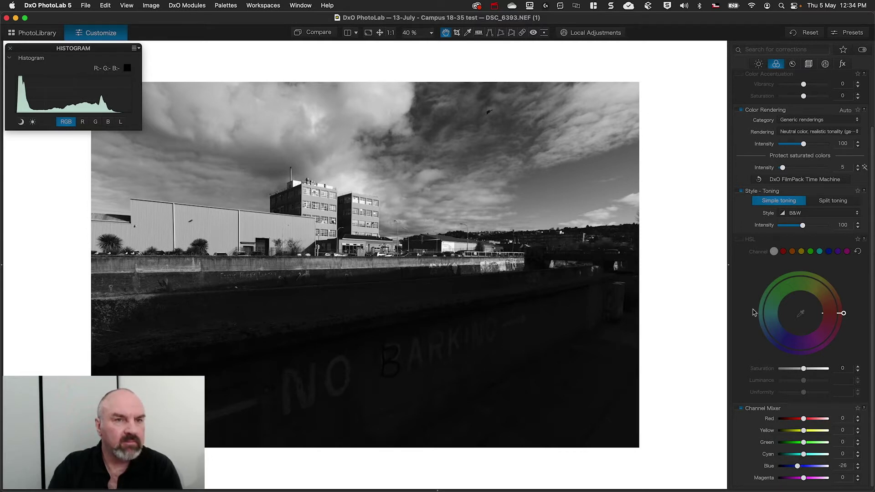
- Enable Color Accentuation and set its Saturation to about -73
scroll(753, 288, "up", 3)
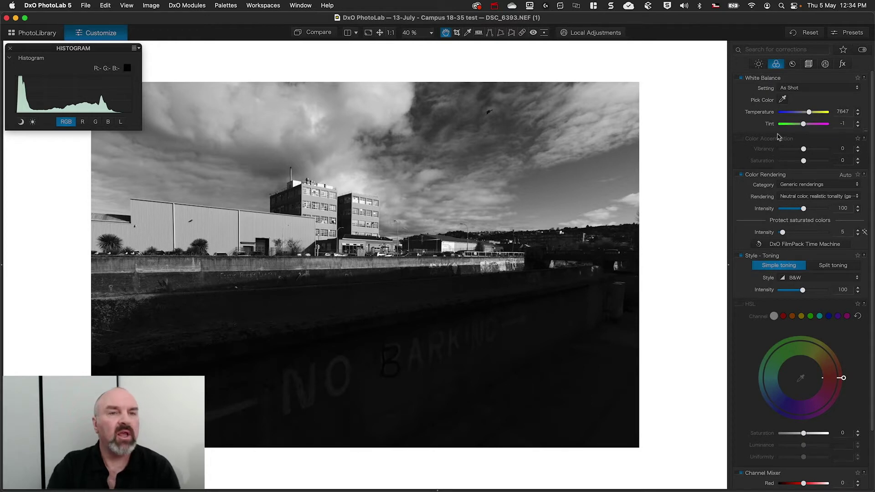
left_click(741, 139)
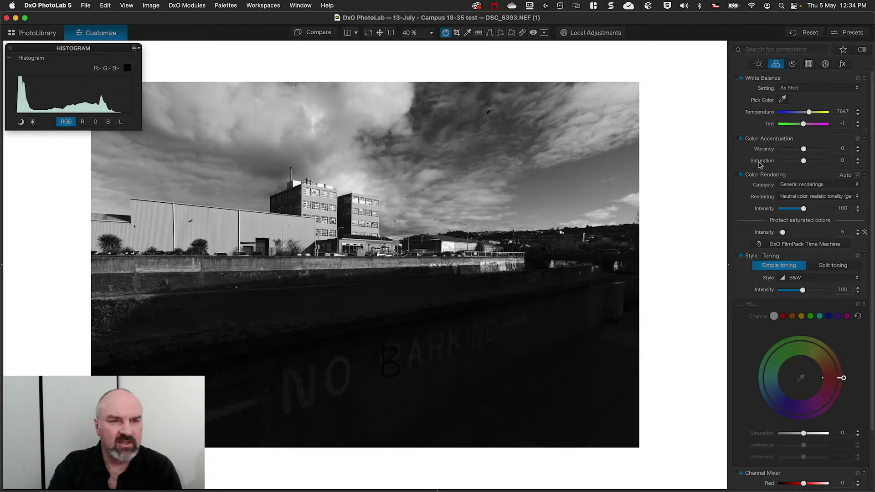
left_click_drag(804, 162, 713, 160)
left_click_drag(780, 160, 729, 165)
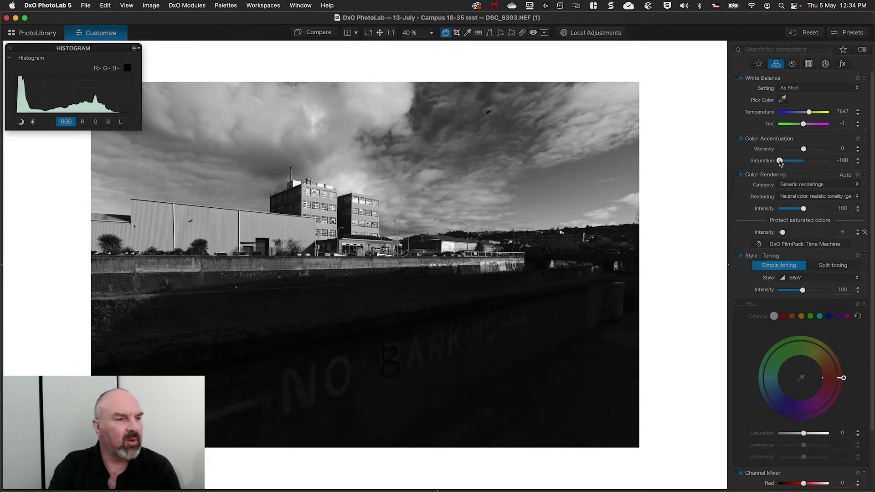
mouse_move(780, 161)
left_mouse_down()
mouse_move(754, 165)
mouse_move(785, 164)
left_mouse_up()
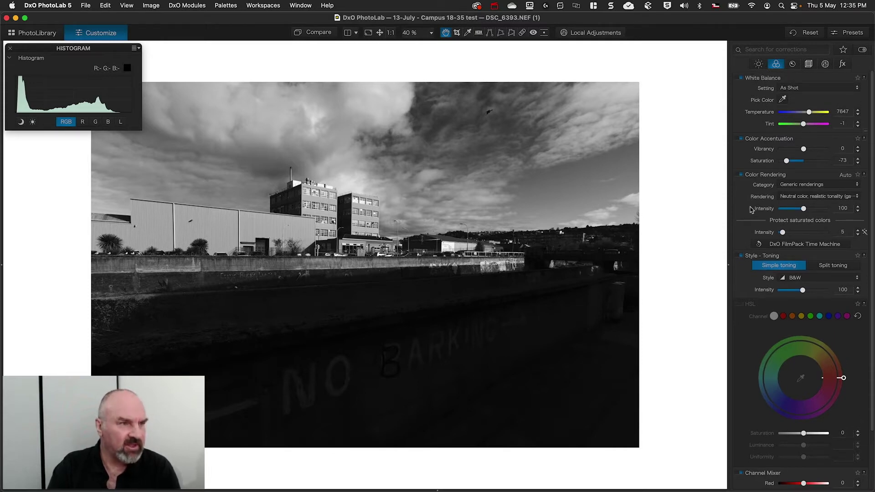
- Add a Local Adjustments Control Line and position it across the top of the canal wall
left_click(589, 33)
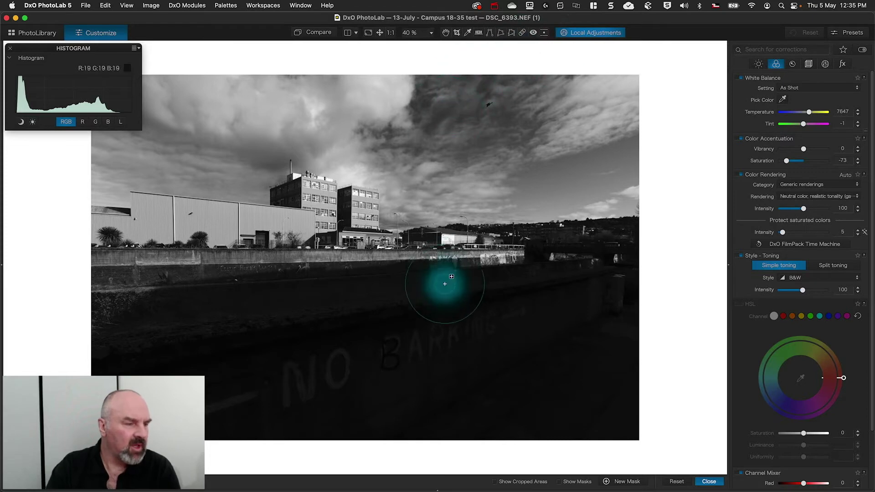
left_click(351, 296)
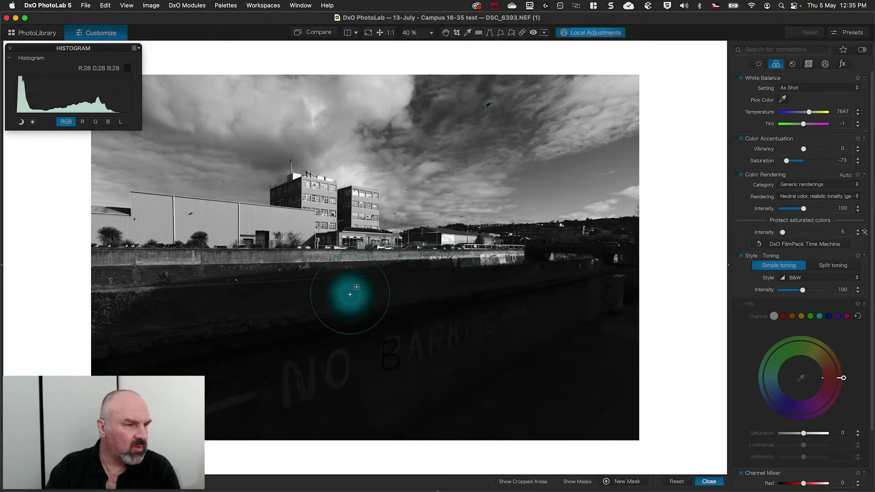
right_click(350, 296)
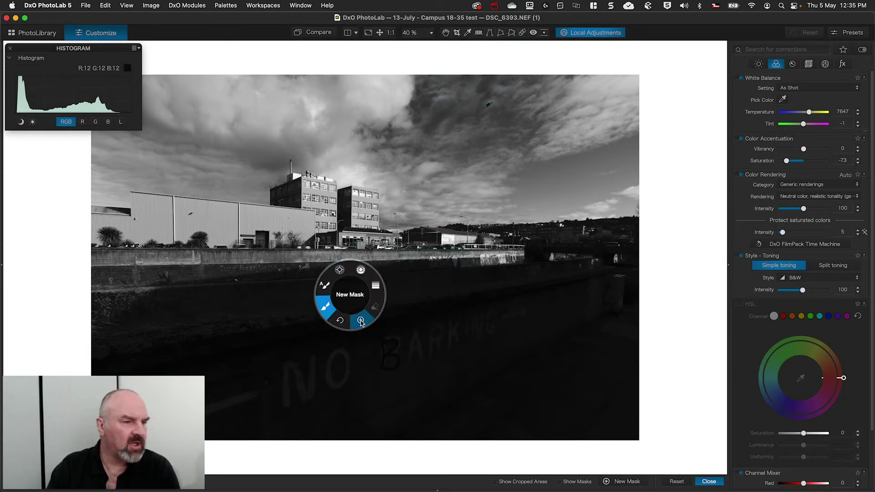
left_click(362, 271)
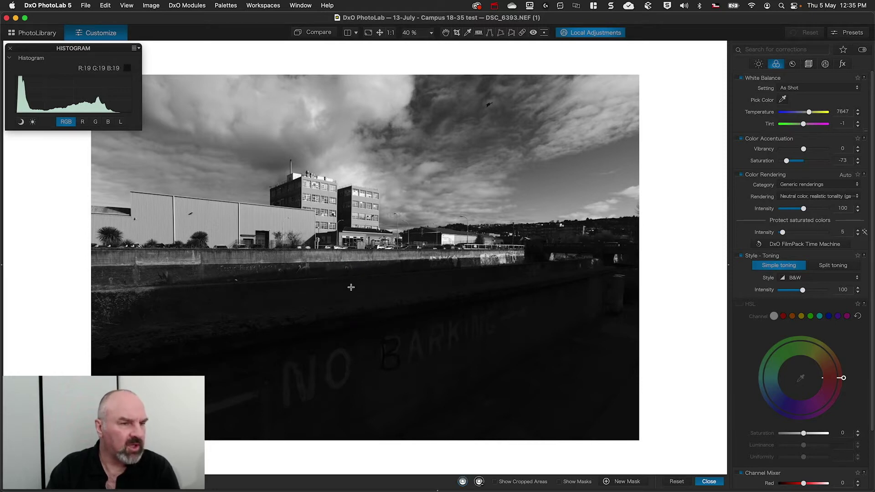
left_click_drag(351, 289, 350, 255)
left_click_drag(352, 290, 350, 277)
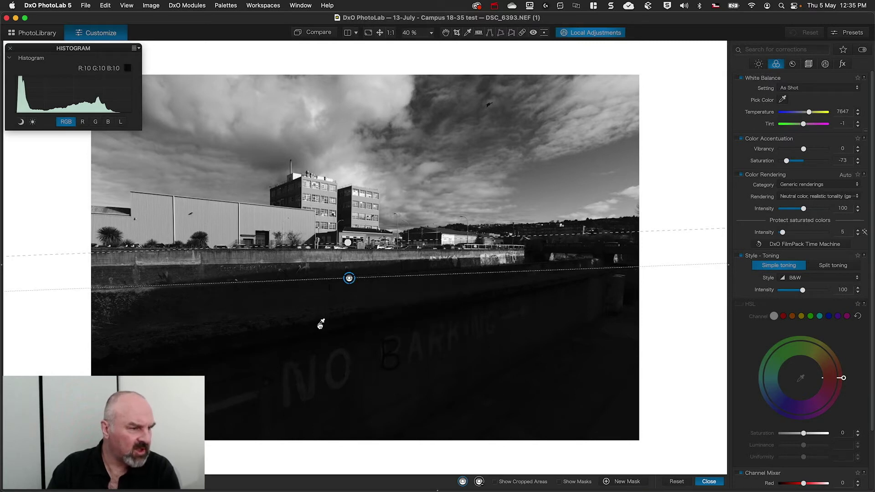
mouse_move(319, 336)
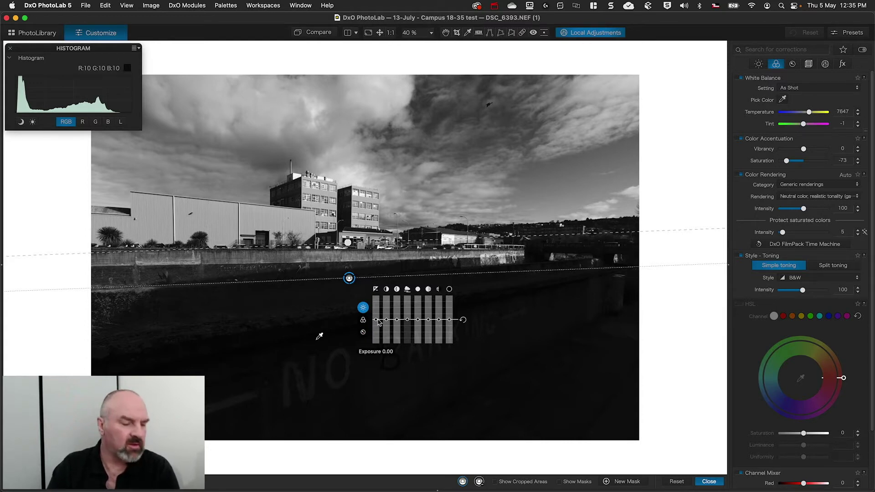
- Set the wall mask's Exposure to 2.27, add Microcontrast, and ClearView Plus 38
left_click_drag(377, 322, 374, 309)
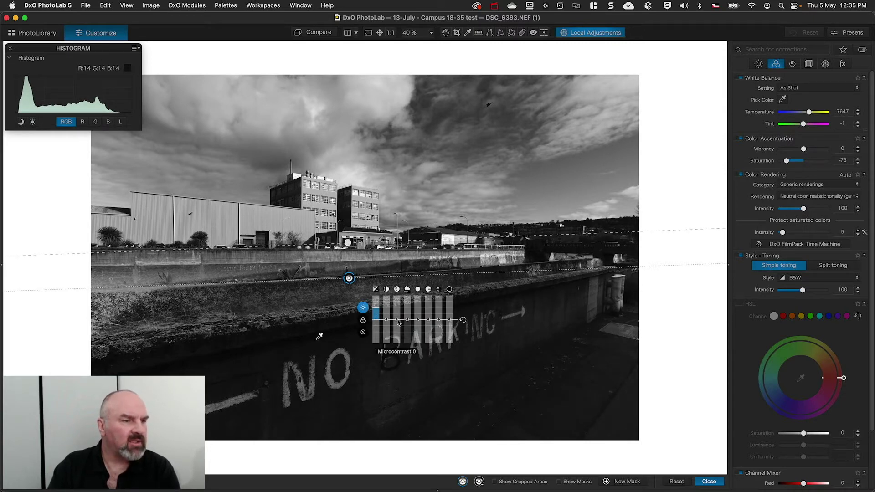
left_click_drag(397, 320, 397, 317)
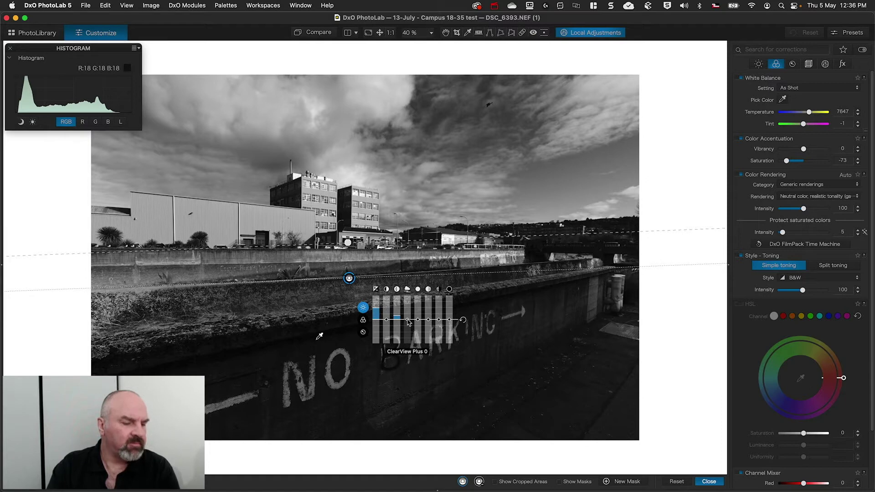
left_click_drag(409, 322, 408, 314)
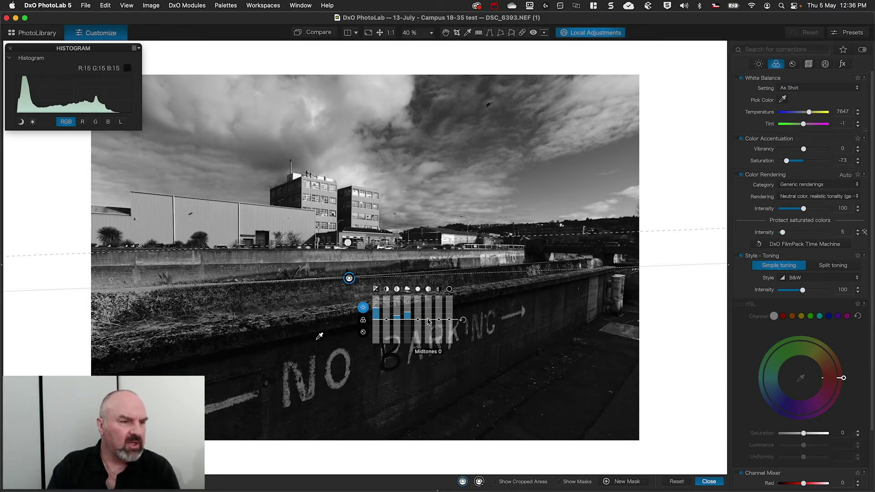
- Adjust highlights, set Midtones 33 and Shadows 34, then compare with the original
left_click_drag(418, 320, 430, 313)
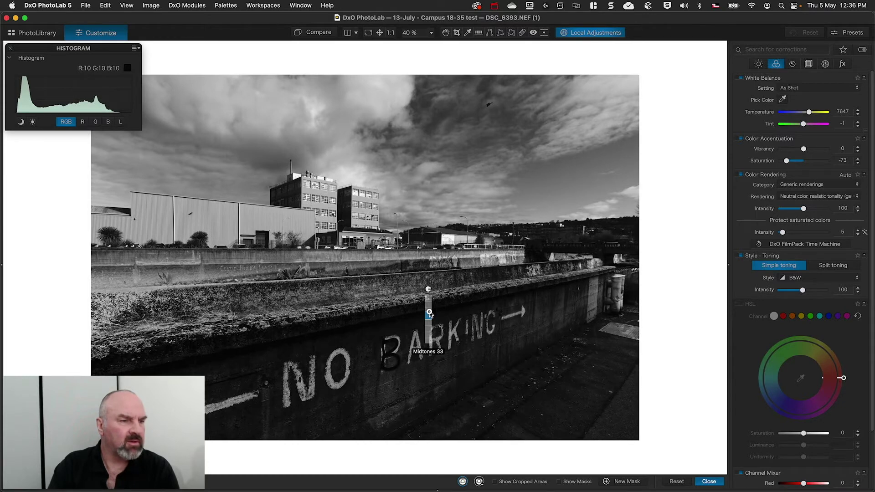
left_click_drag(416, 325, 439, 314)
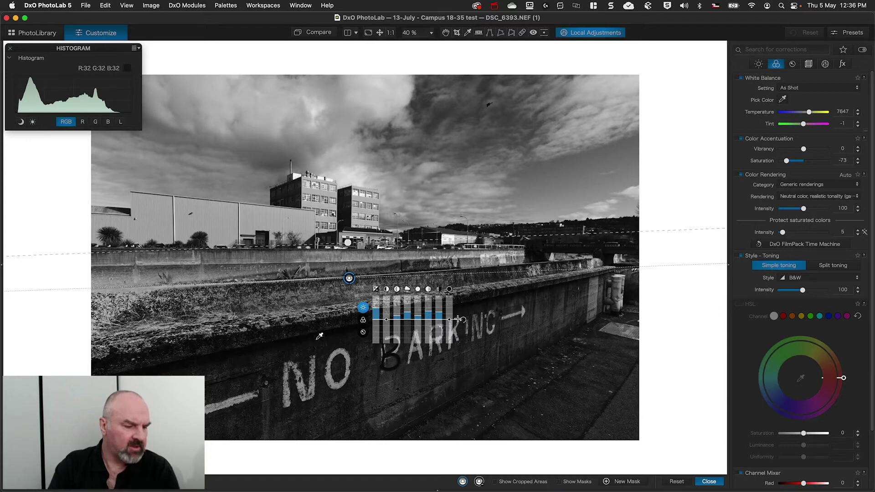
left_click_drag(441, 315, 449, 323)
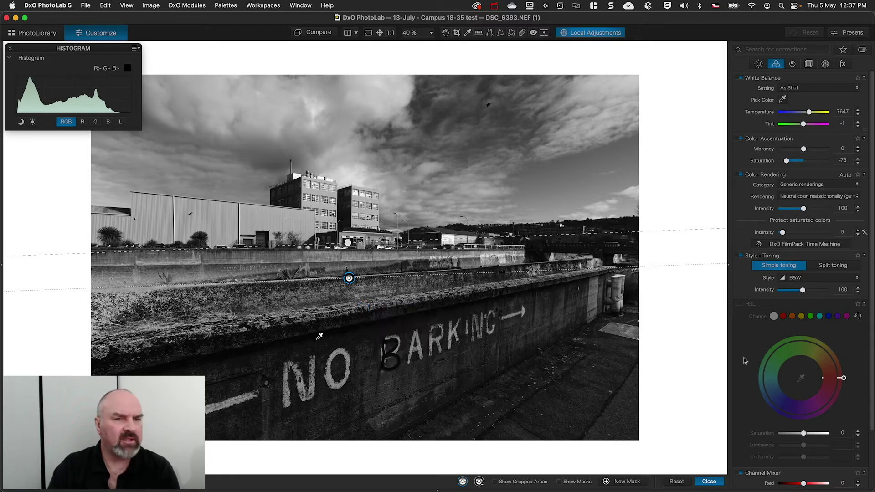
left_click_drag(323, 36, 322, 36)
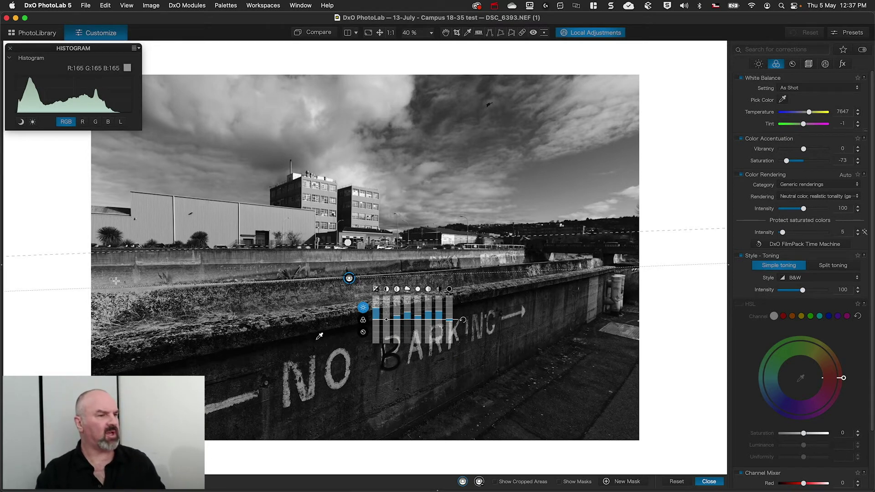
- Add a control point on the left end of the canal wall, widen its radius, and shift it right
right_click(116, 281)
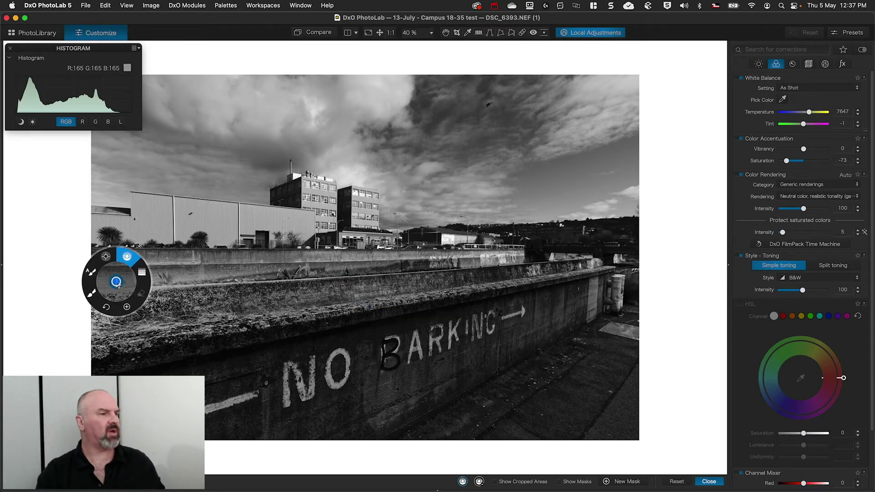
left_click(105, 258)
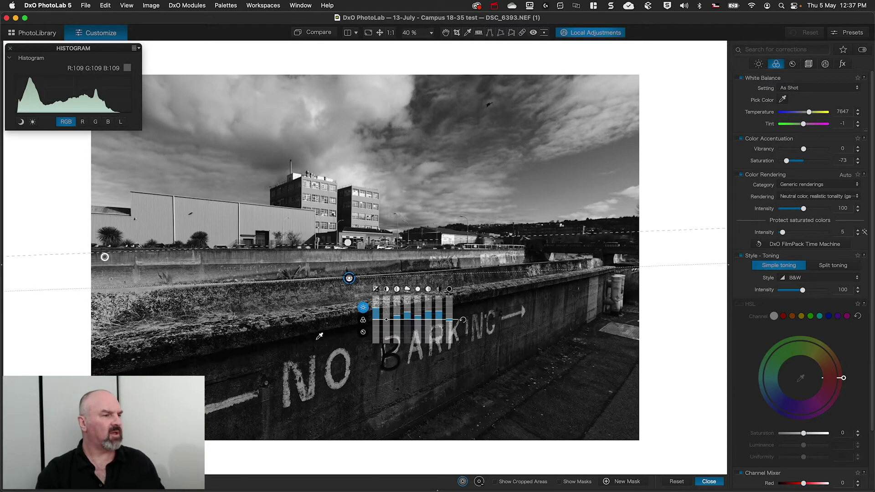
left_click(115, 282)
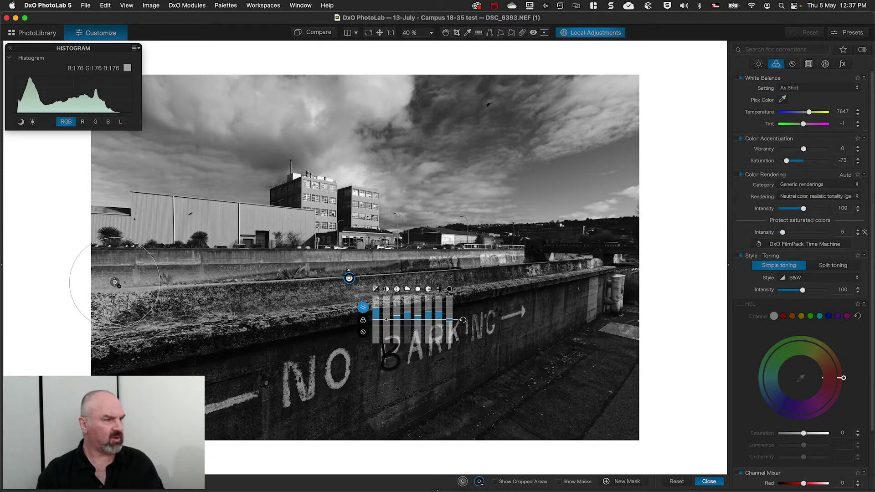
left_click_drag(165, 270, 187, 266)
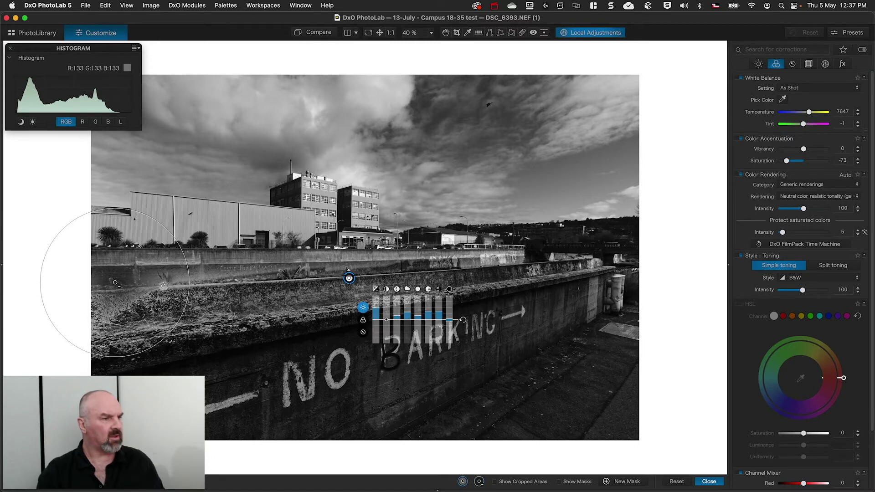
mouse_move(115, 282)
left_mouse_down()
mouse_move(159, 272)
mouse_move(109, 301)
mouse_move(126, 277)
left_mouse_up()
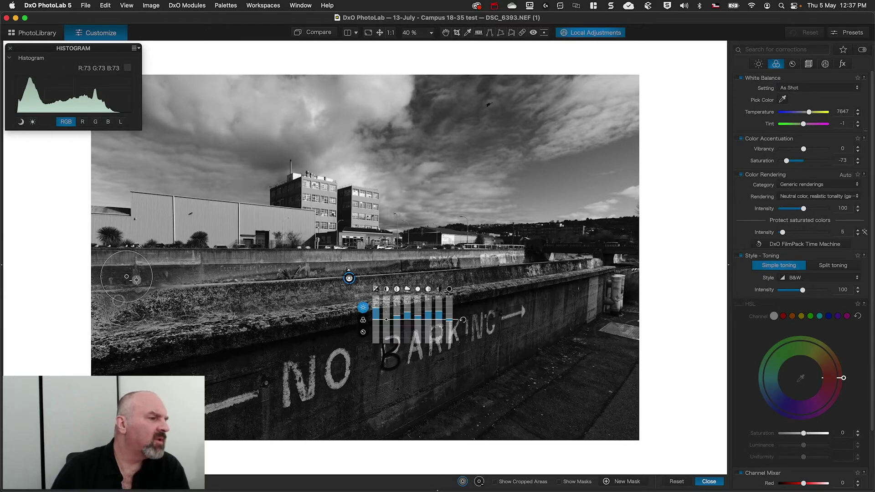
mouse_move(126, 277)
left_mouse_down()
mouse_move(189, 264)
mouse_move(119, 273)
left_mouse_up()
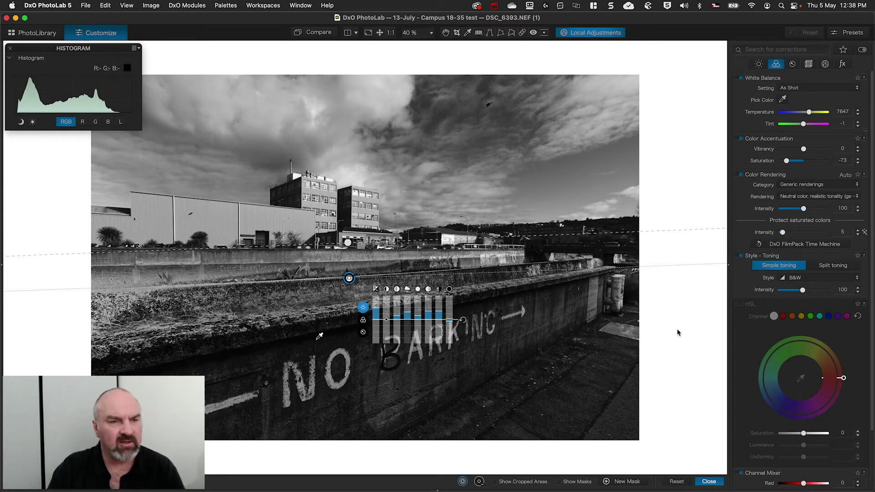
- Paint a brush mask along the NO BARKING lettering
right_click(592, 327)
left_click(566, 342)
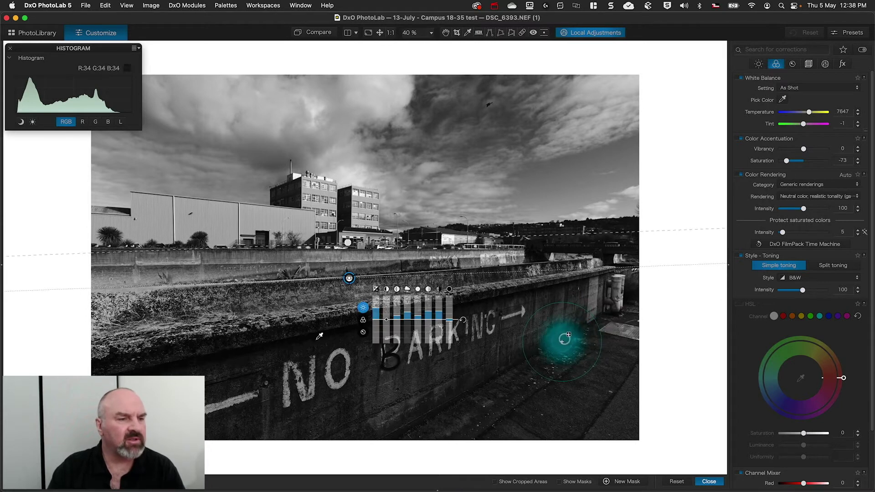
mouse_move(522, 312)
left_mouse_down()
mouse_move(404, 338)
mouse_move(288, 389)
mouse_move(275, 370)
mouse_move(292, 383)
mouse_move(205, 410)
left_mouse_up()
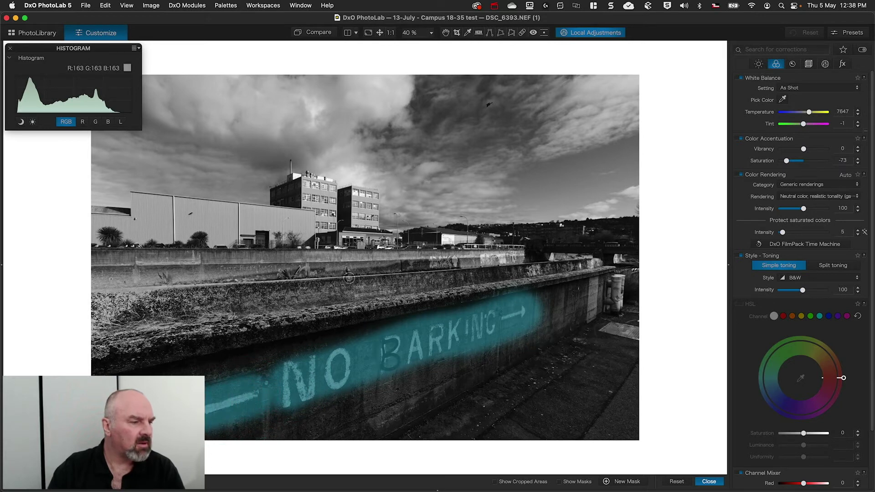
- Raise the brushed lettering's Highlights and set its Midtones to about 10
mouse_move(588, 351)
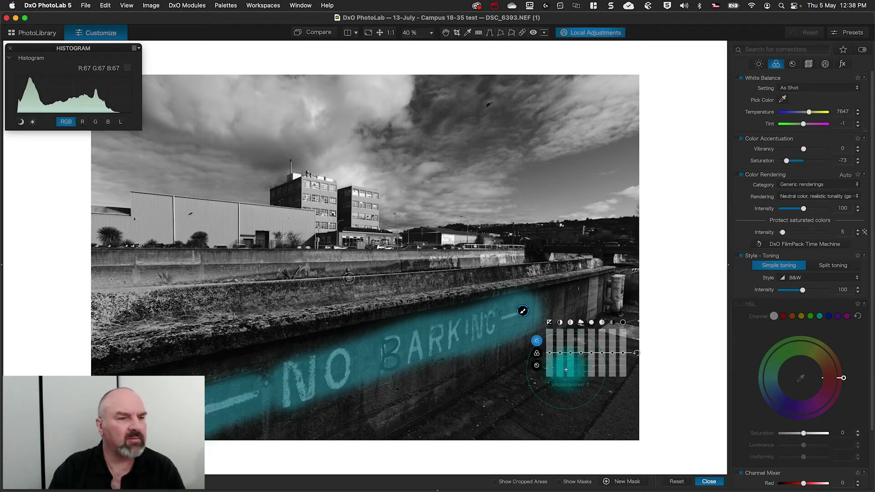
left_click_drag(593, 350, 592, 346)
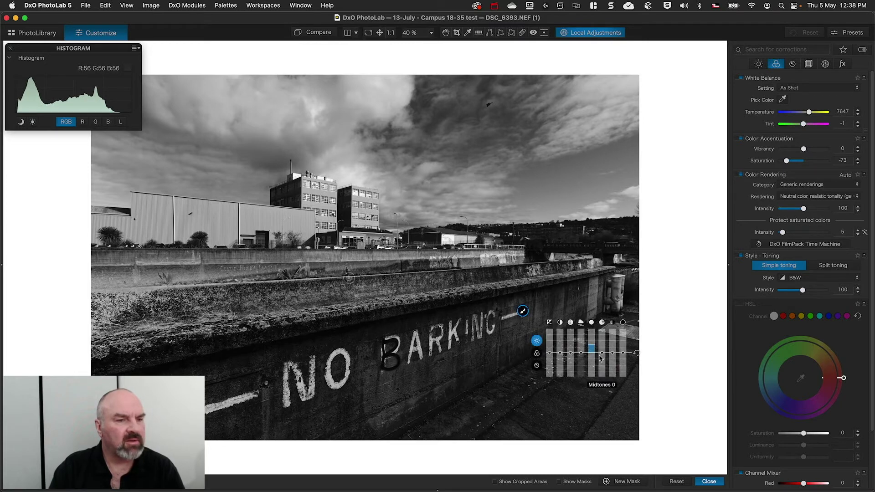
left_click(602, 350)
left_click_drag(602, 351, 602, 350)
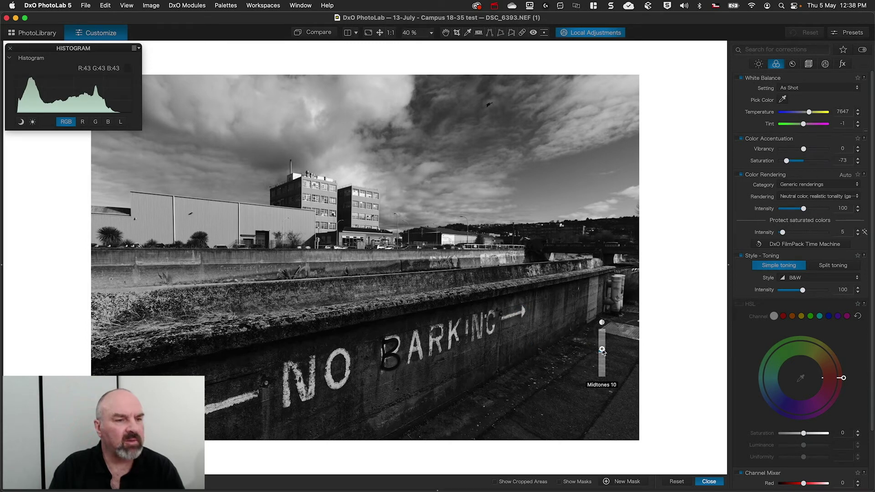
left_click_drag(602, 350, 602, 351)
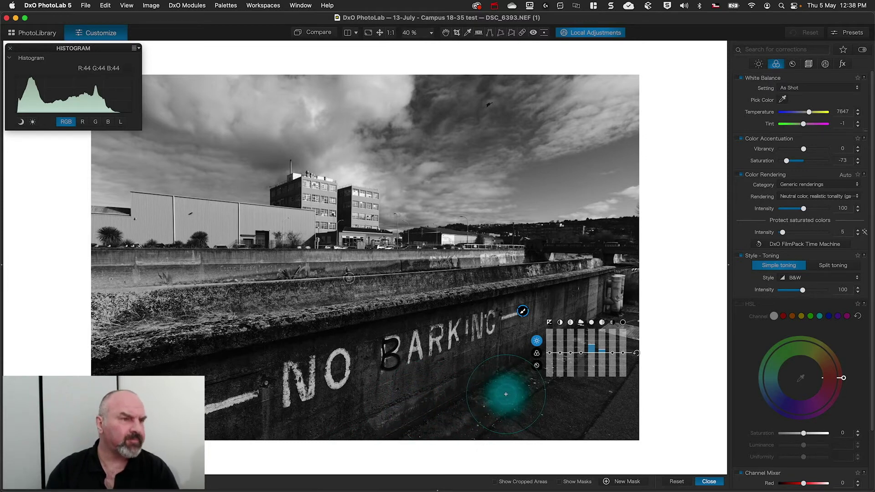
- Lay a horizontal graduated filter across the sky and set its ClearView Plus to 39
left_click(375, 162)
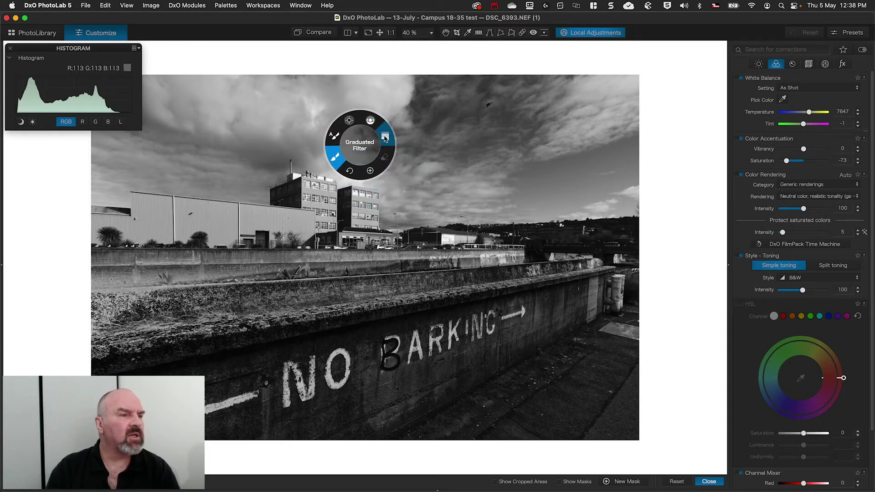
left_click(386, 135)
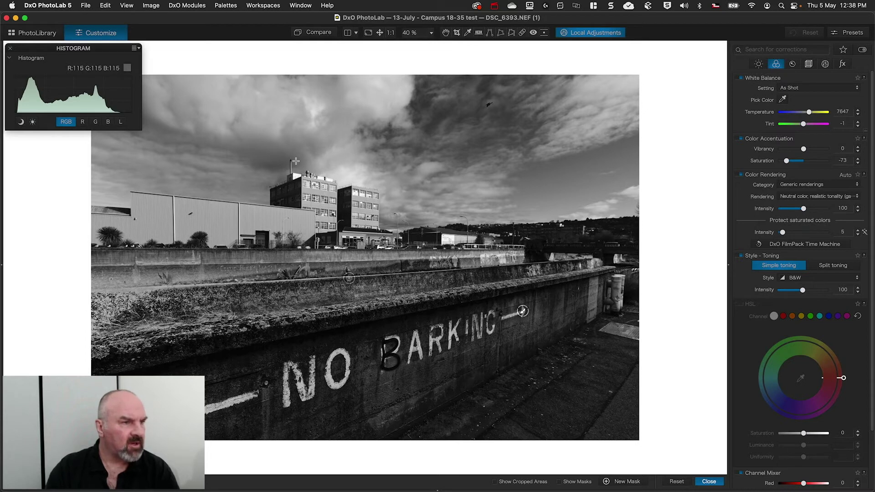
left_click_drag(308, 158, 317, 205)
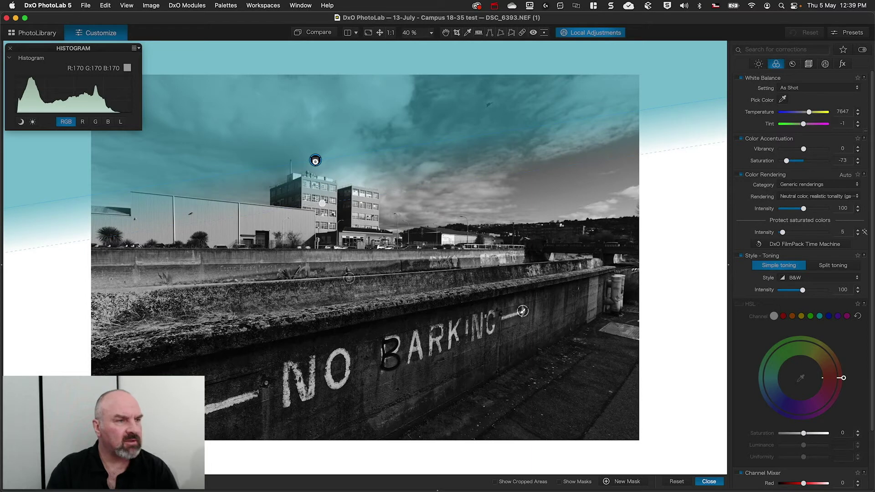
left_click(317, 160)
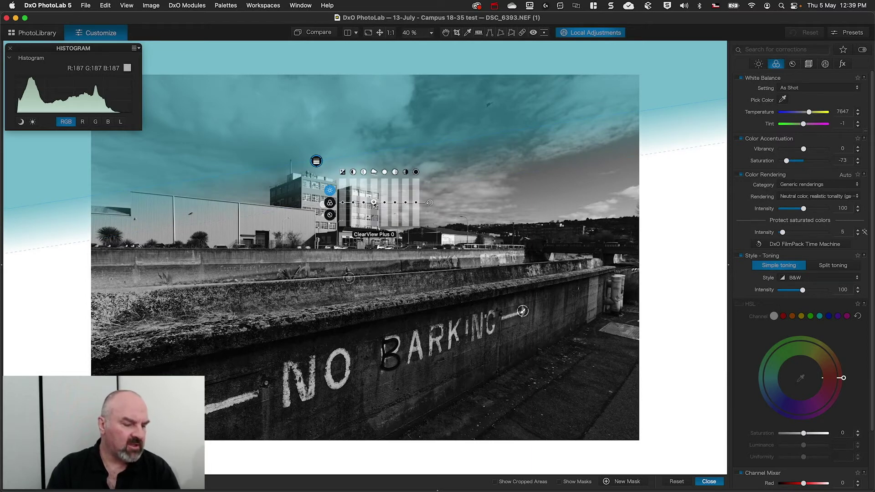
left_click_drag(375, 204, 375, 197)
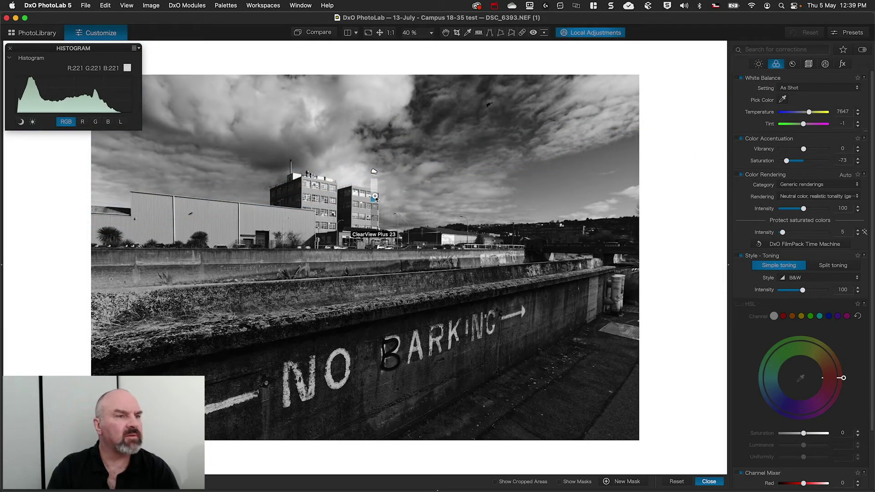
left_click_drag(375, 196, 376, 197)
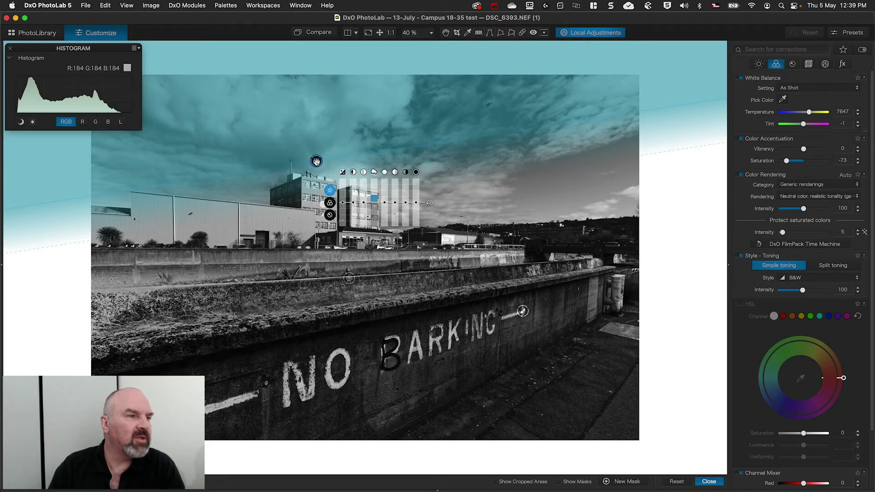
left_click_drag(376, 197, 375, 196)
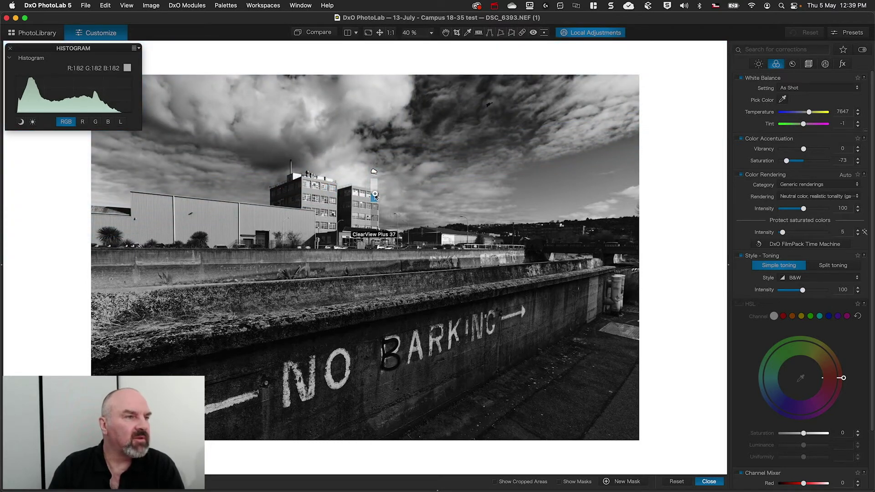
left_click_drag(316, 162, 321, 162)
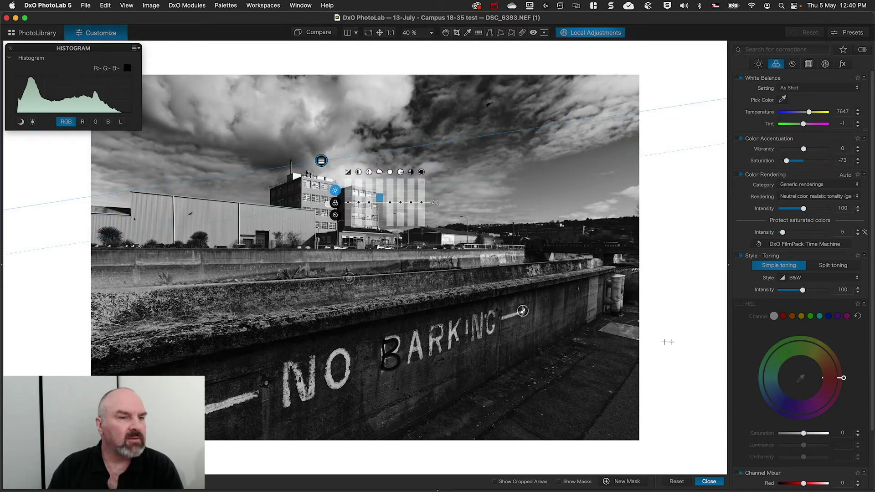
right_click(452, 362)
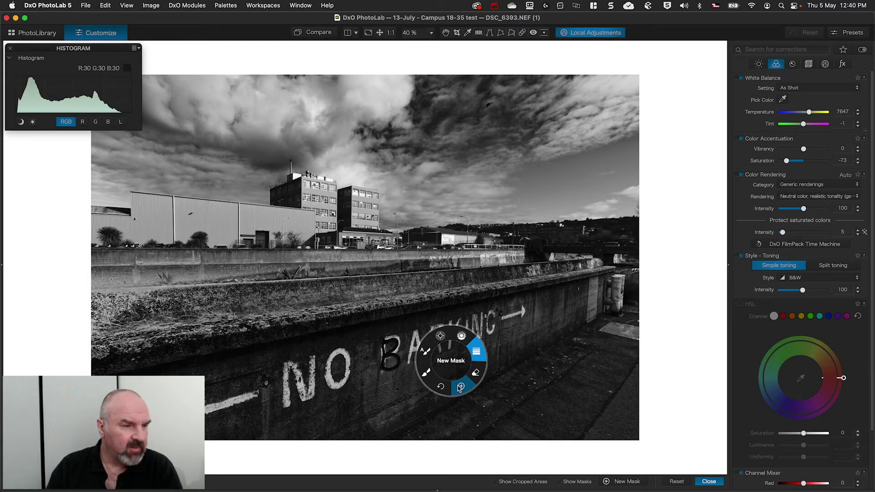
- Start a new Control Point mask and view the photo at 100%
left_click(461, 388)
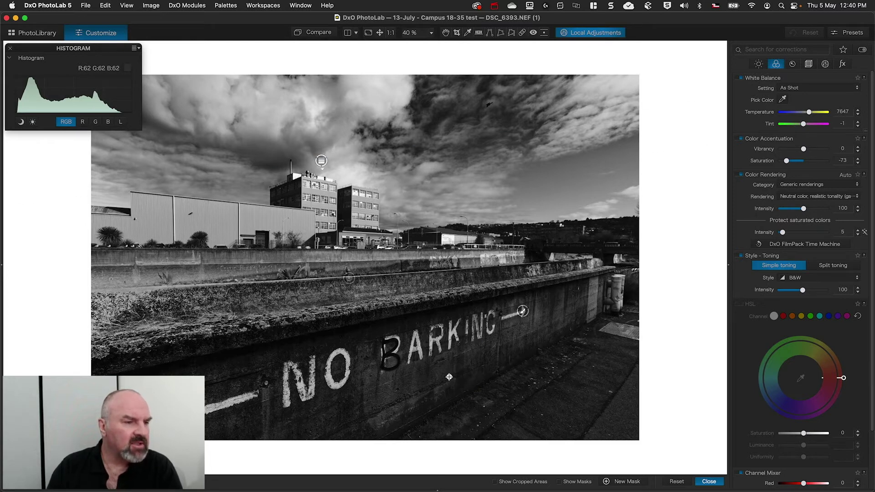
right_click(449, 377)
left_click(438, 352)
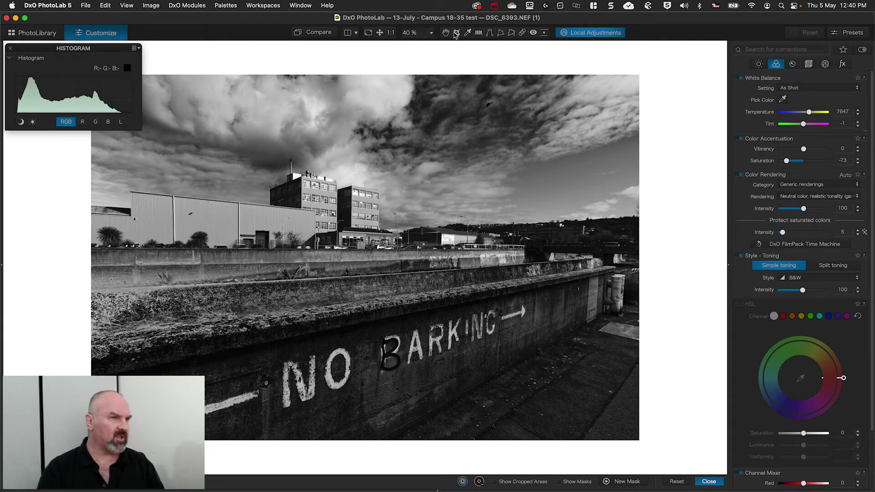
left_click(392, 33)
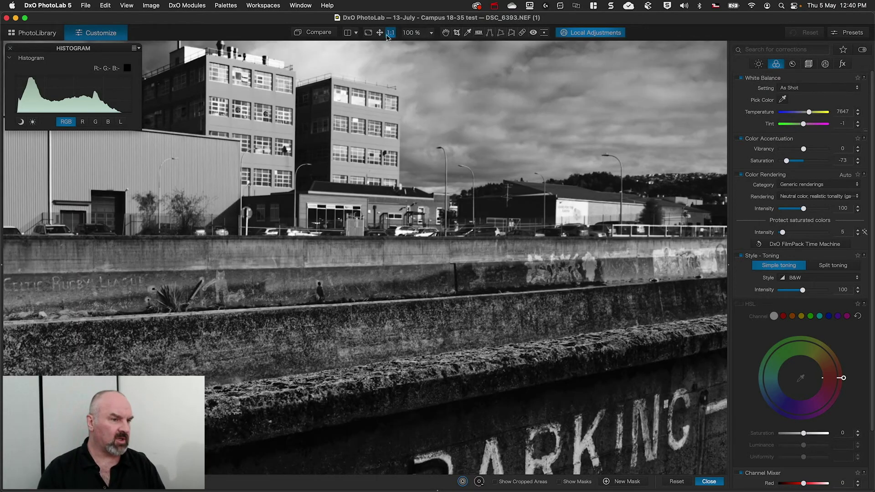
scroll(429, 274, "down", 5)
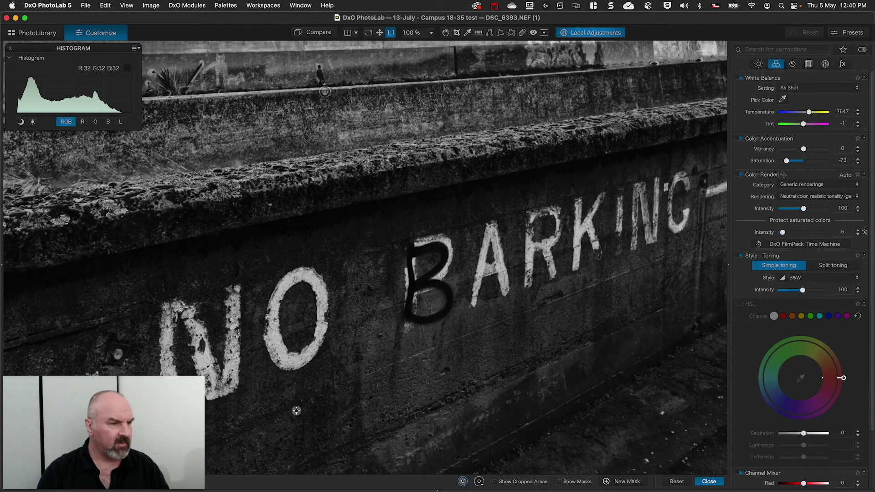
- Add an enlarged control point on the O of NO with Highlights raised to 53
left_click(275, 341)
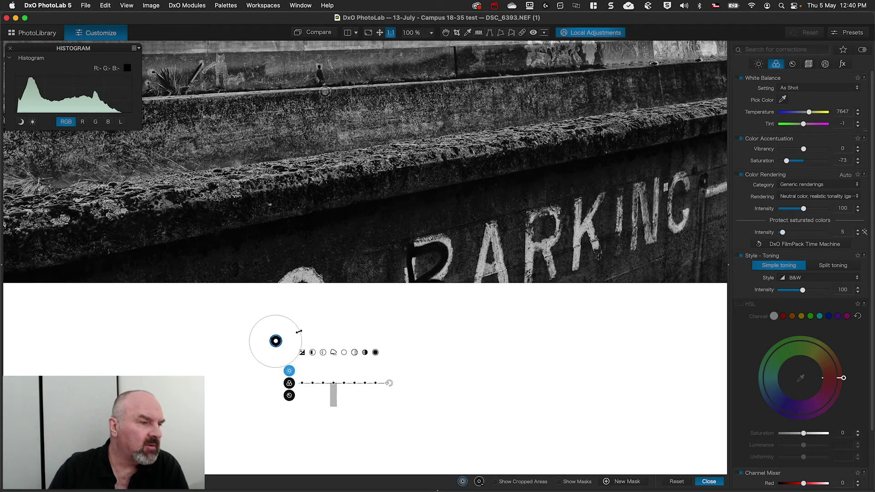
left_click_drag(299, 332, 328, 319)
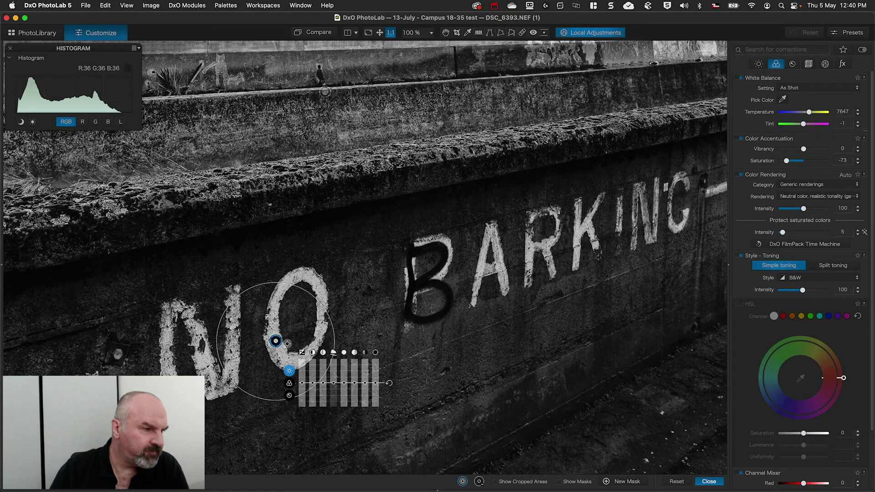
left_click_drag(330, 304, 343, 293)
mouse_move(292, 372)
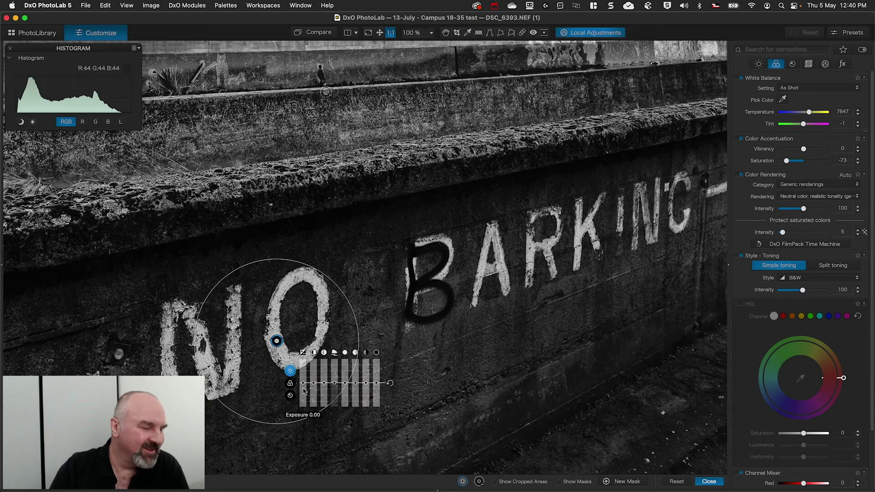
left_click_drag(345, 383, 345, 376)
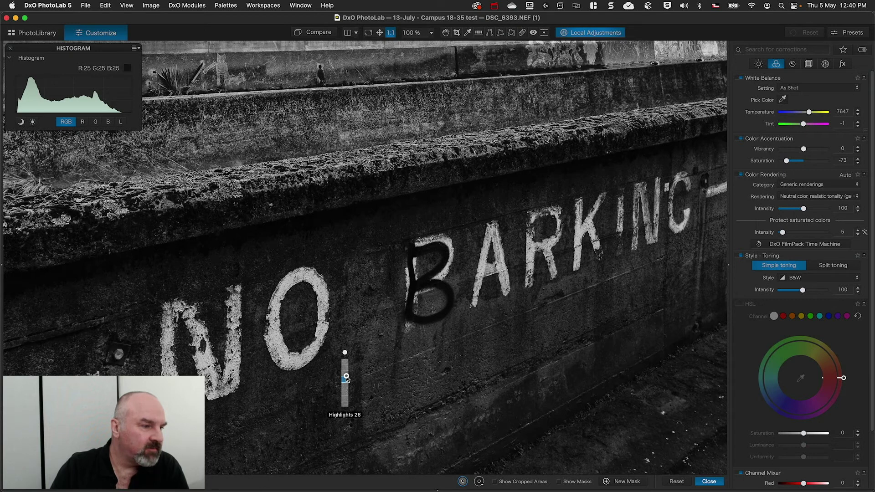
left_click_drag(347, 377, 347, 372)
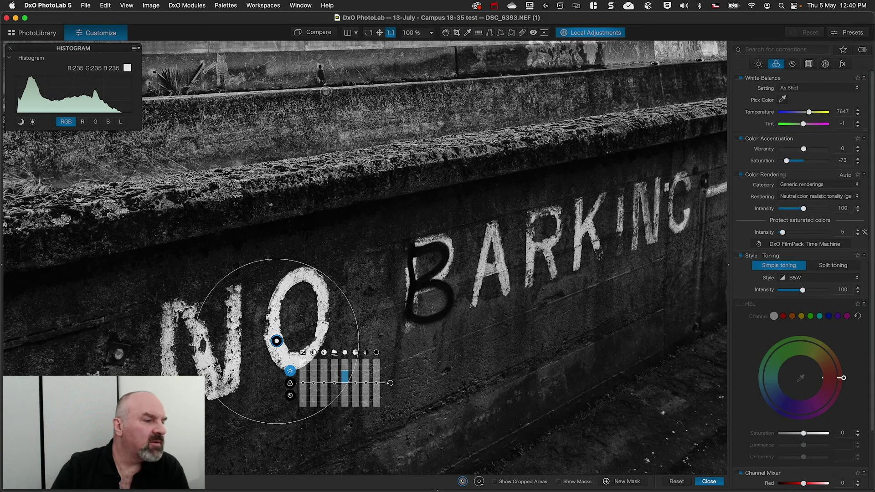
left_click_drag(346, 370, 346, 369)
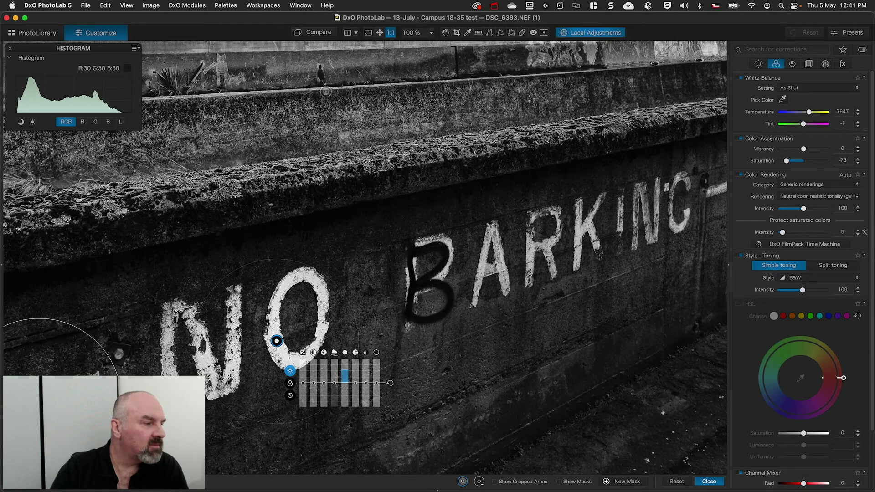
- Pan the view with the Hand tool to reveal the photo's left and bottom edges
left_click_drag(39, 392, 205, 390)
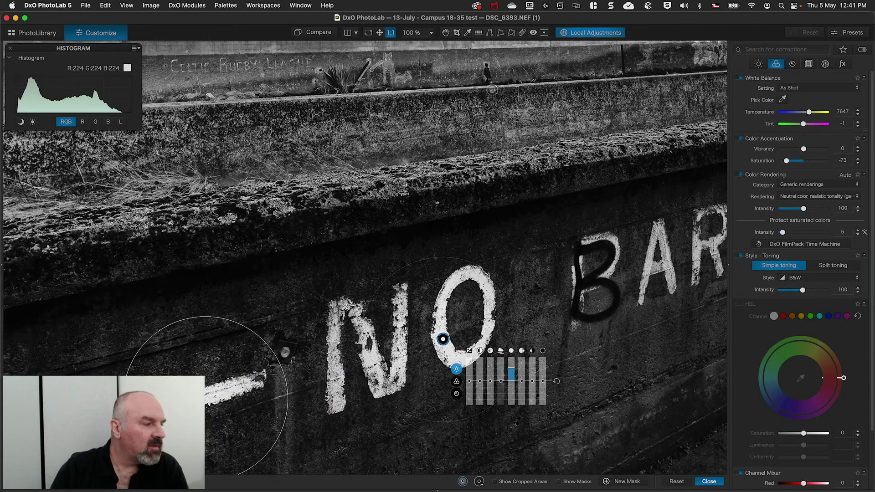
scroll(205, 395, "up", 5)
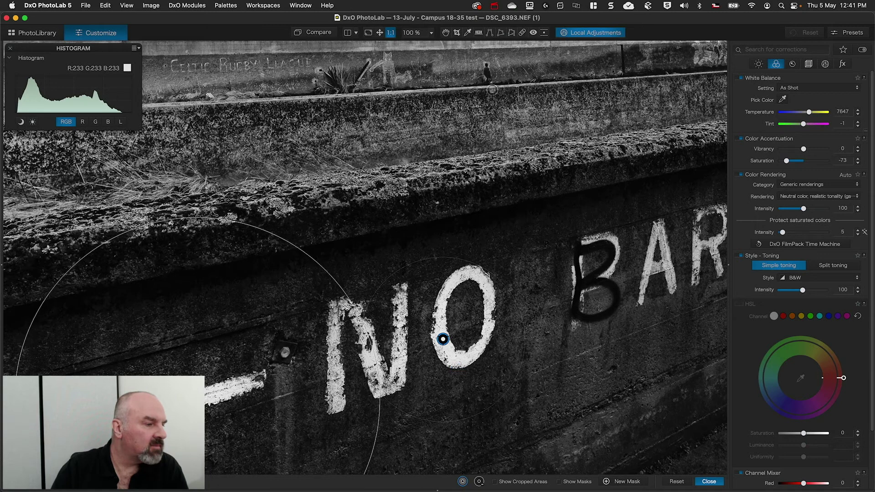
mouse_move(443, 339)
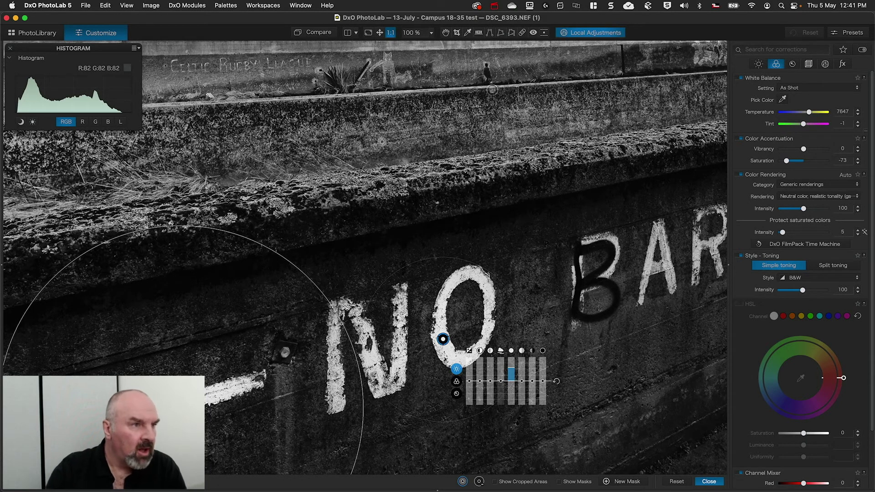
key("space")
left_click_drag(381, 166, 459, 139)
left_click_drag(424, 205, 429, 202)
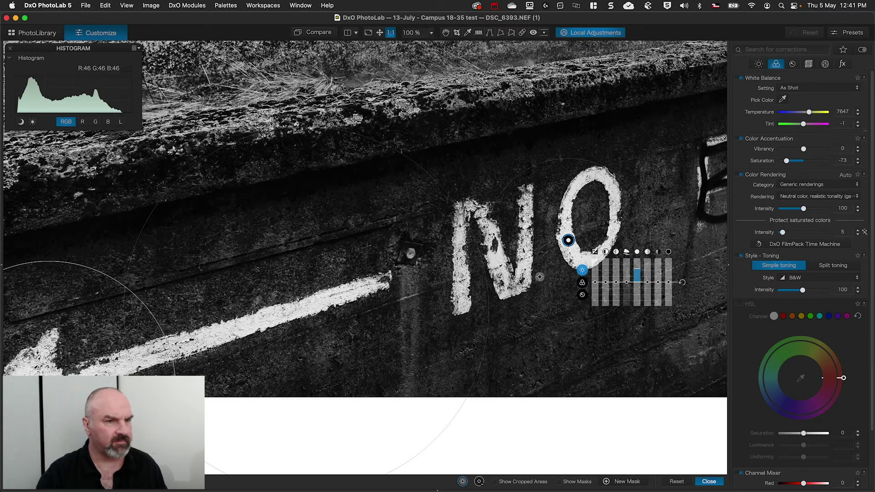
- Add a control point on the arrow after BARKING and shrink its radius
scroll(553, 273, "right", 3)
scroll(545, 277, "right", 10)
scroll(542, 278, "up", 5)
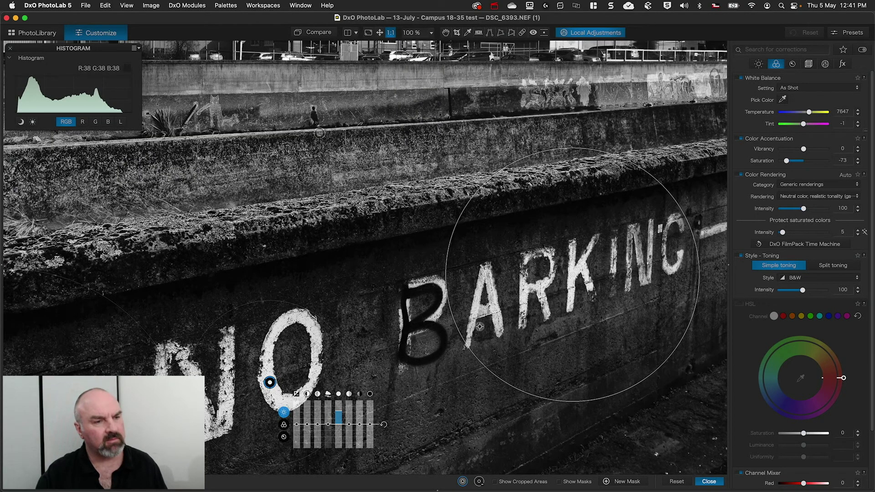
scroll(523, 319, "right", 5)
scroll(523, 319, "right", 2)
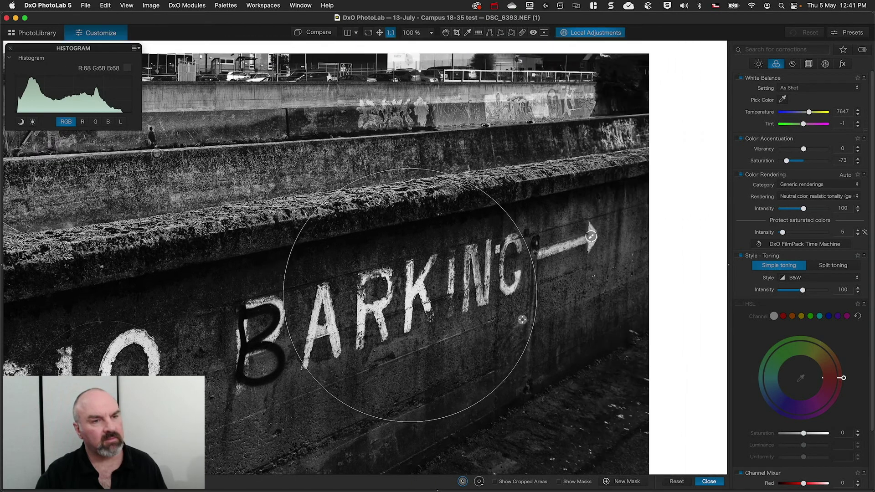
left_click(570, 245)
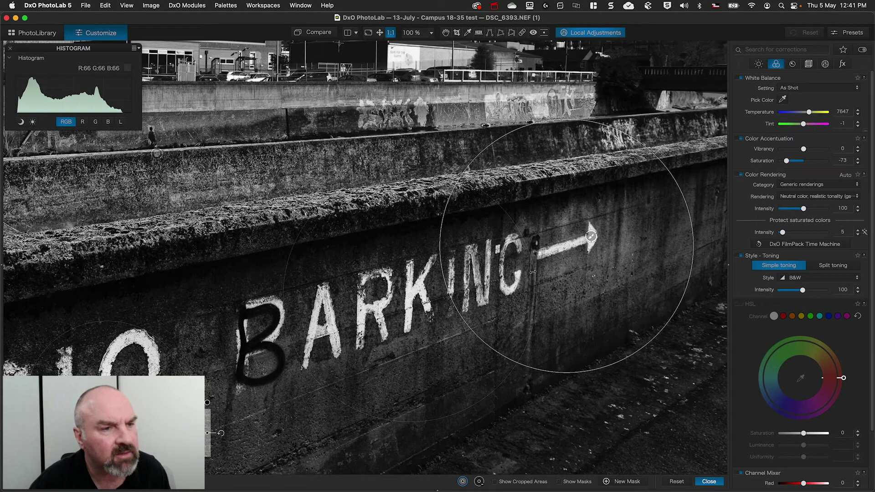
left_click_drag(682, 193, 628, 223)
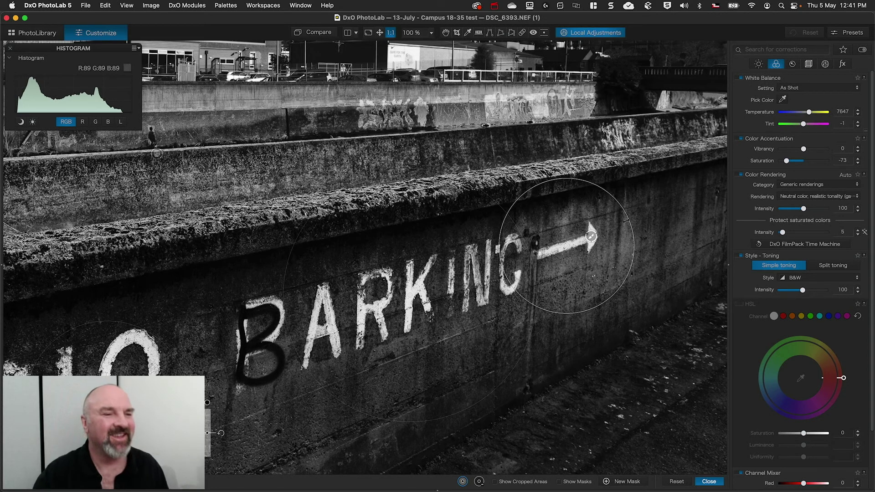
- Toggle the control point's effect off and on to compare before and after
left_click(709, 481)
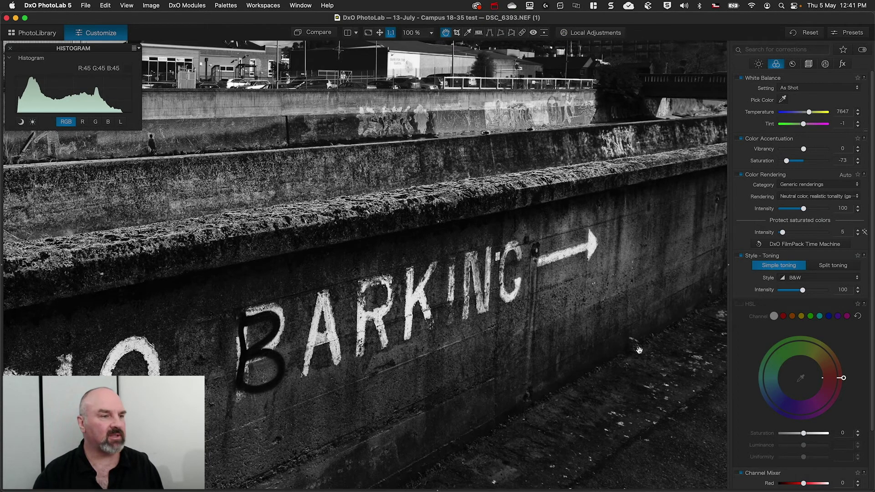
left_click(824, 64)
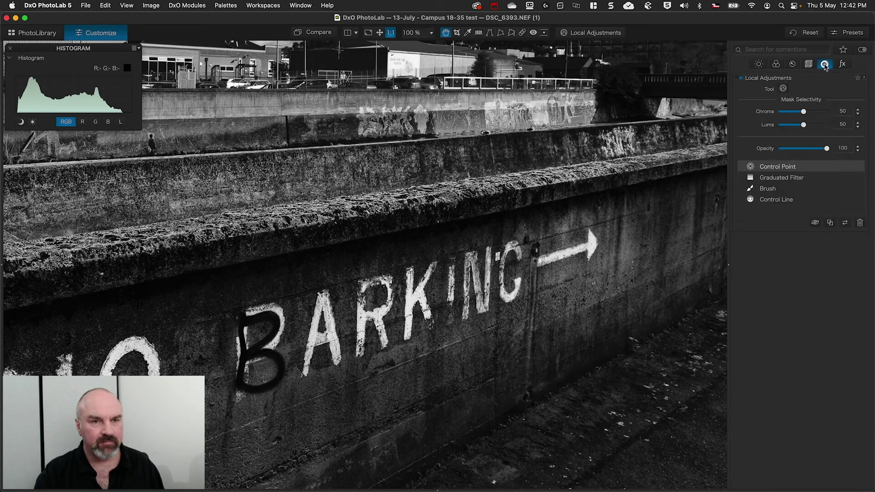
mouse_move(841, 167)
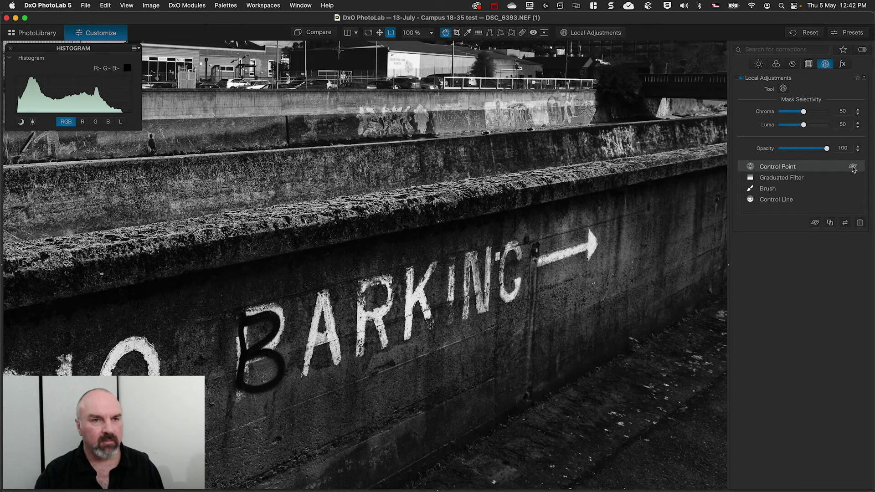
left_click(853, 167)
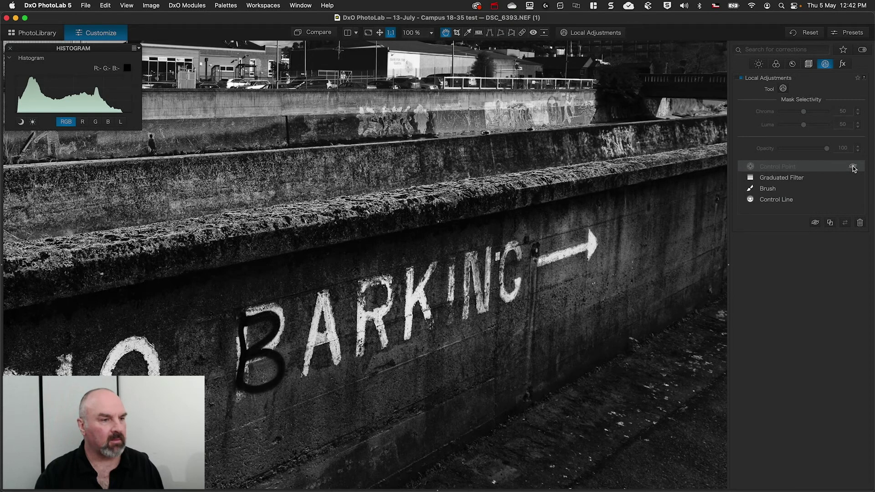
left_click(853, 167)
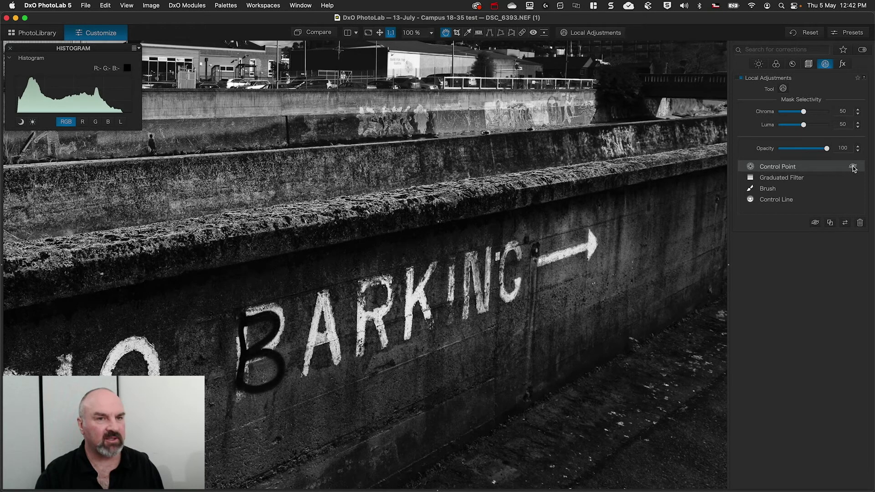
left_click(853, 166)
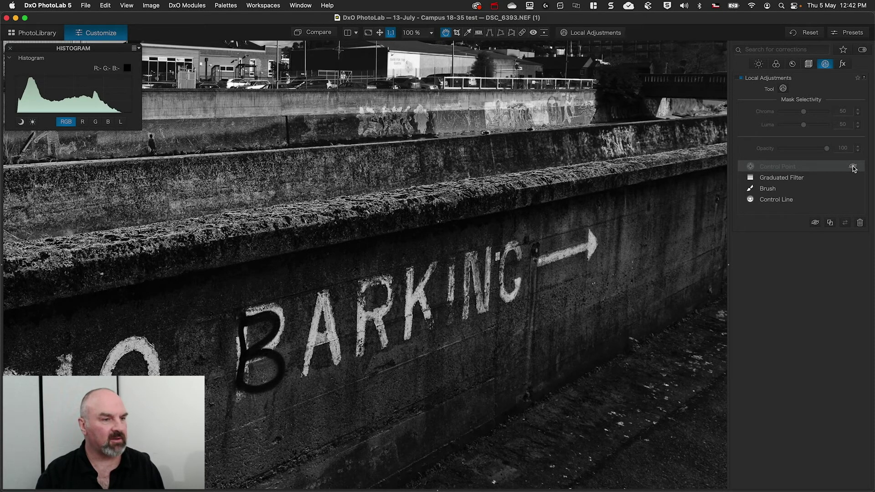
left_click(852, 167)
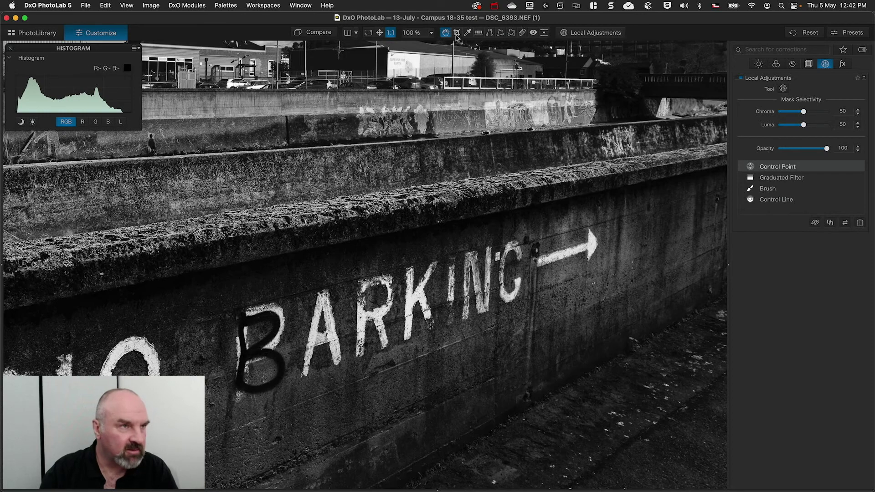
- Fit the photo in the viewer and flip between virtual copies (1) and (2), ending on copy (1)
left_click(385, 35)
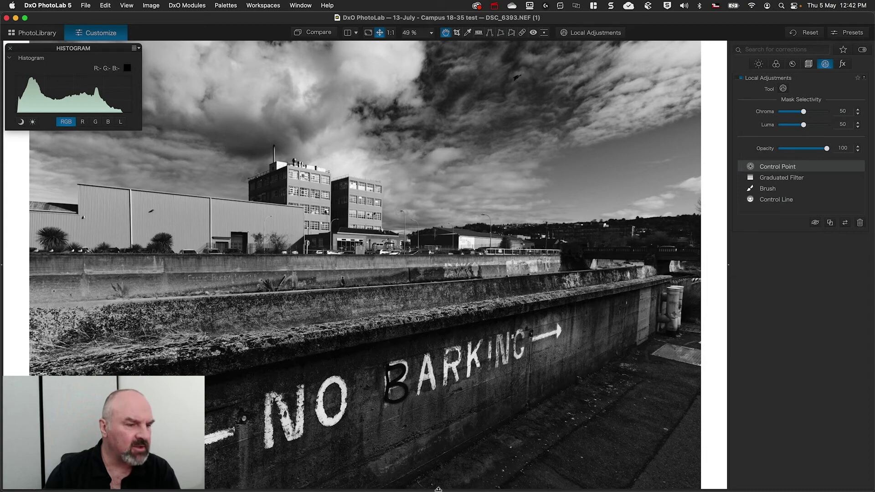
left_click_drag(438, 489, 440, 428)
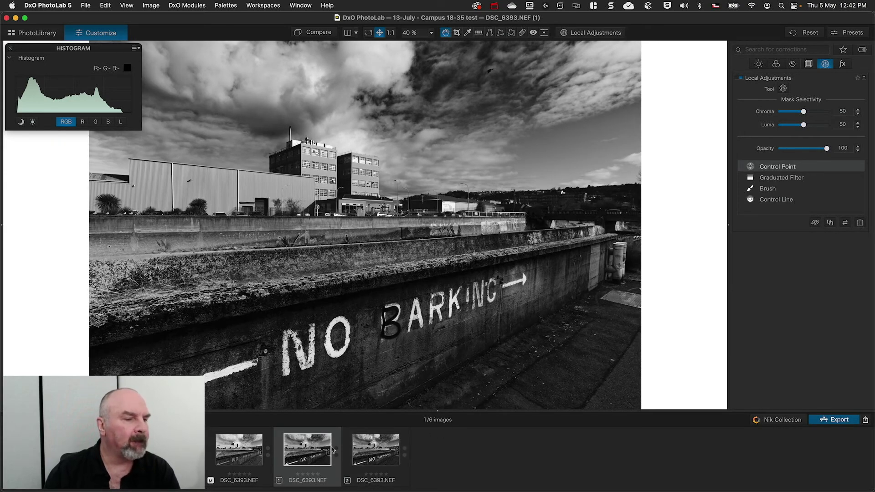
left_click(376, 450)
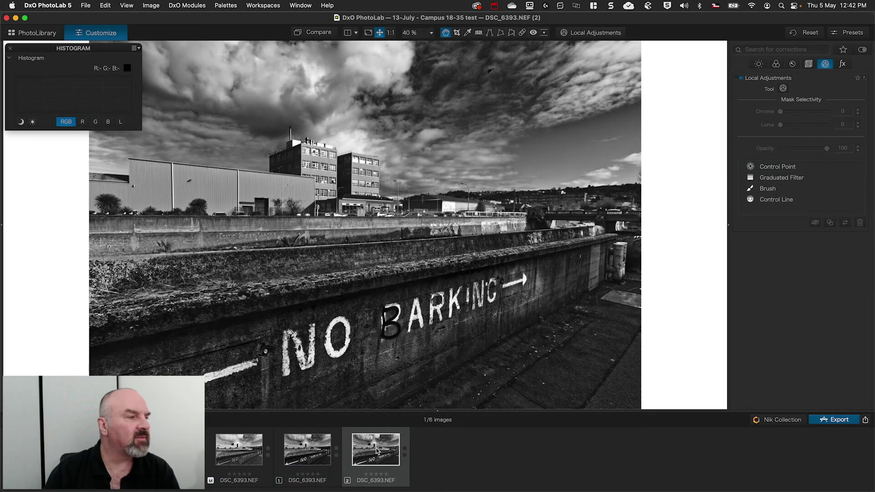
left_click(308, 448)
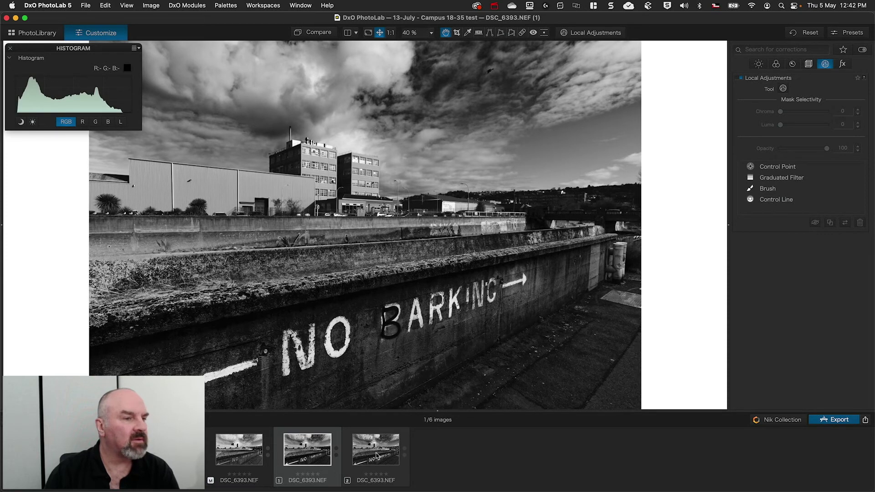
left_click(377, 454)
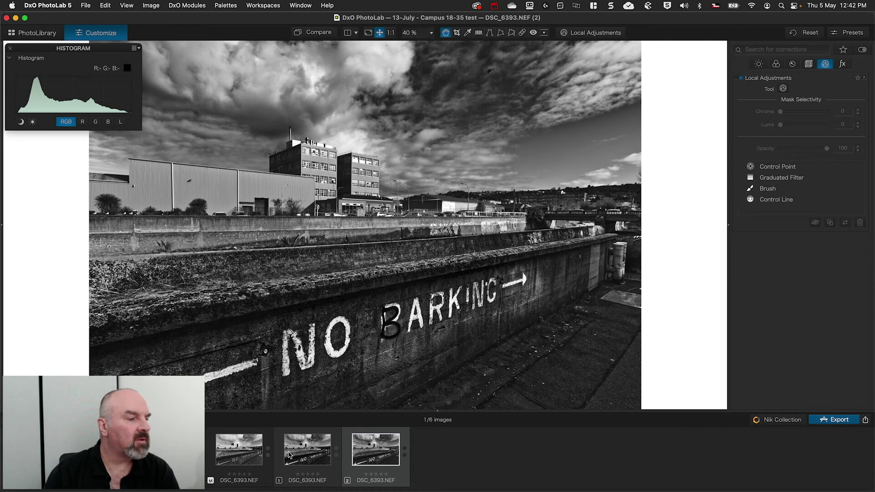
left_click(303, 453)
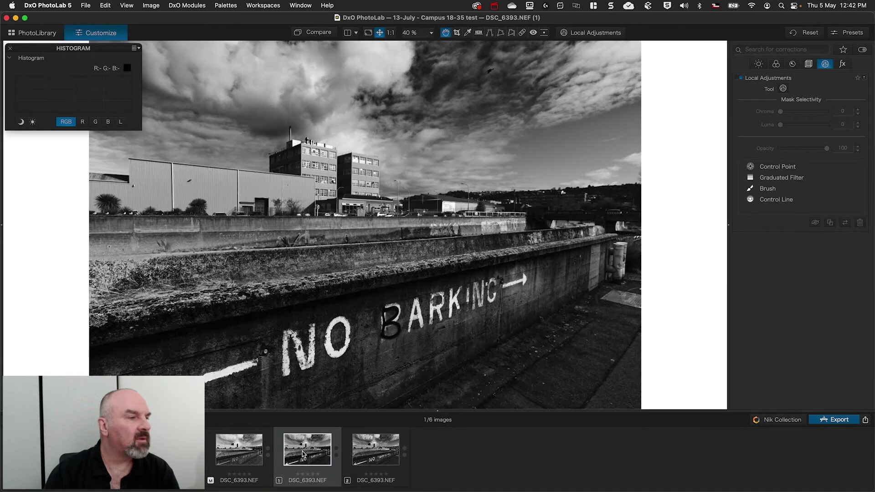
left_click(378, 451)
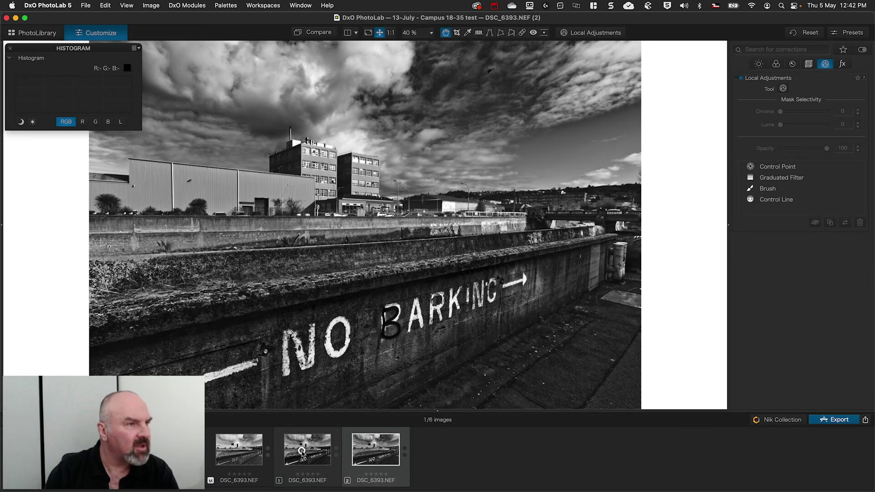
left_click(303, 452)
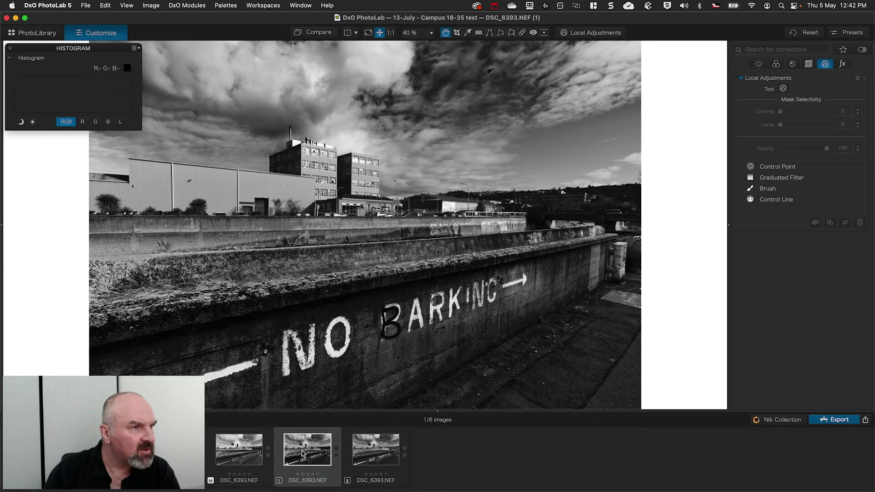
left_click(378, 453)
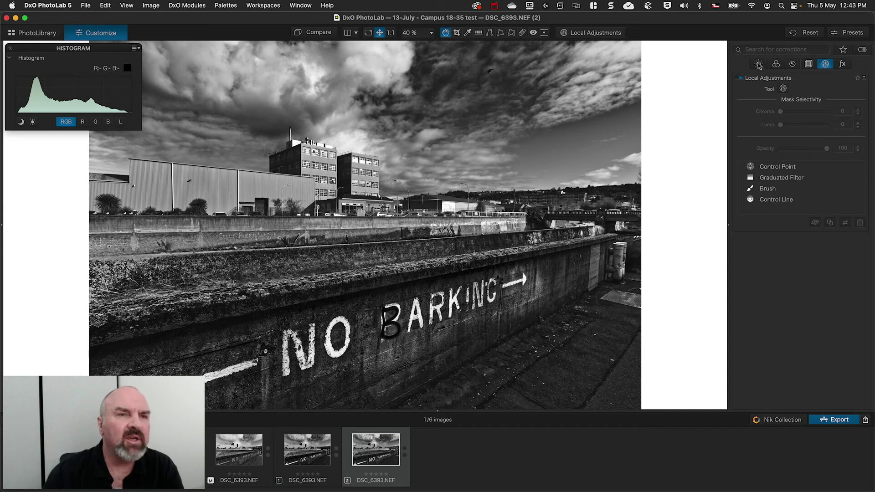
left_click(308, 452)
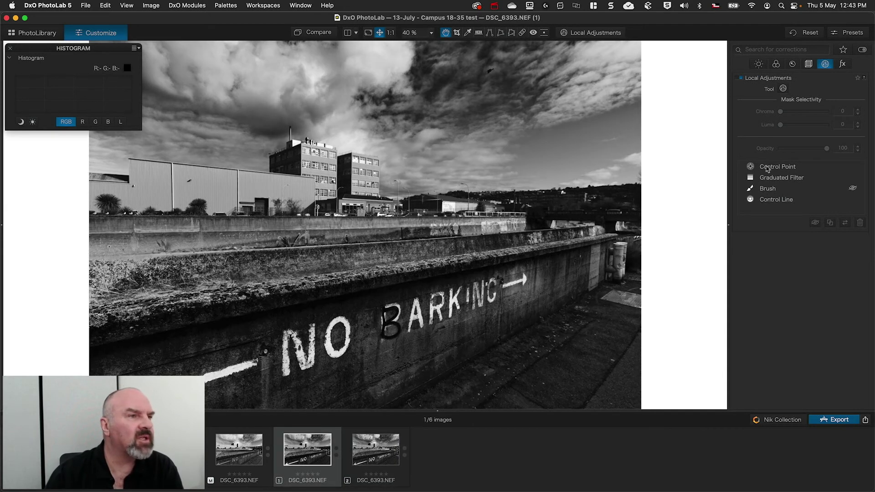
left_click(760, 64)
- Reshape copy (1)'s tone curve by moving the lower point and adding an upper point
scroll(788, 347, "down", 3)
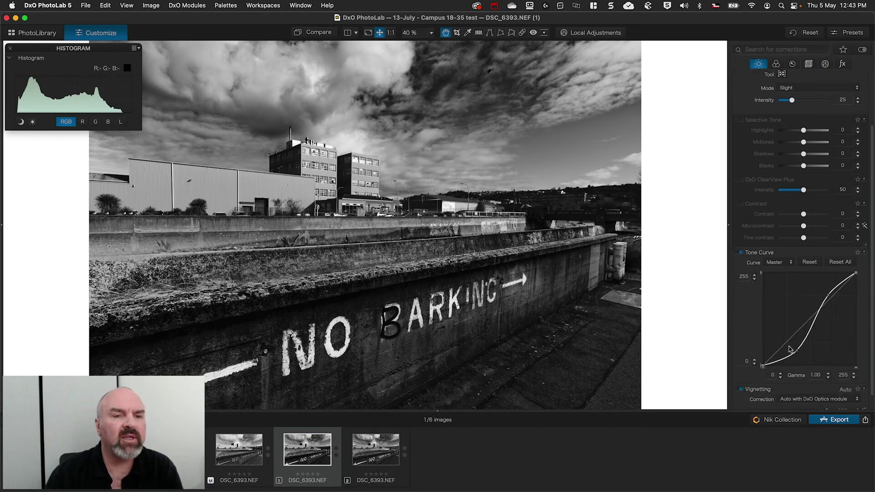
left_click_drag(796, 351, 800, 355)
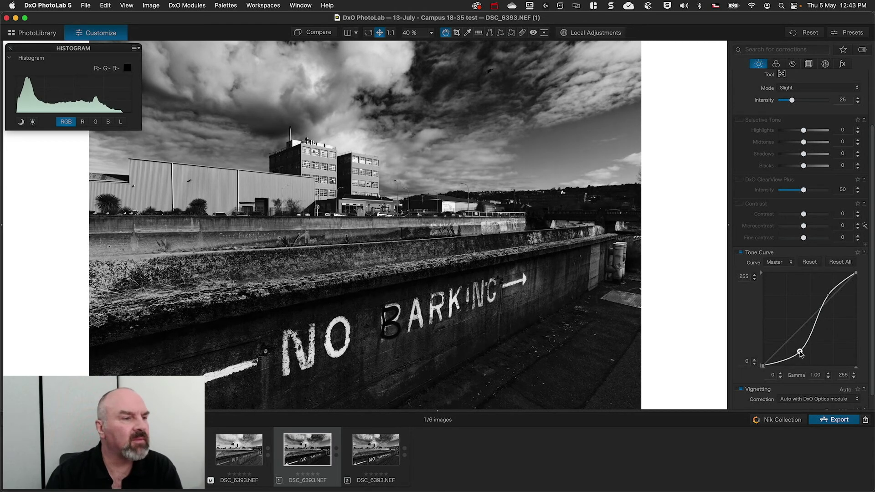
left_click(827, 294)
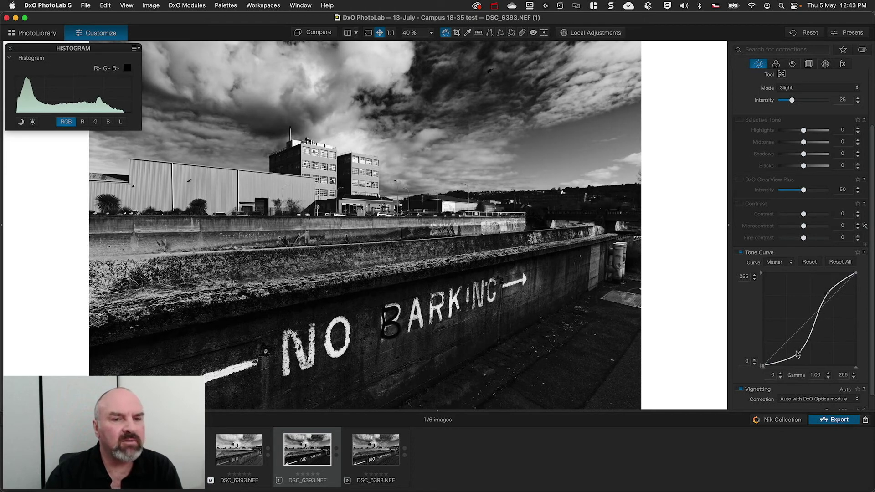
left_click_drag(797, 350, 798, 351)
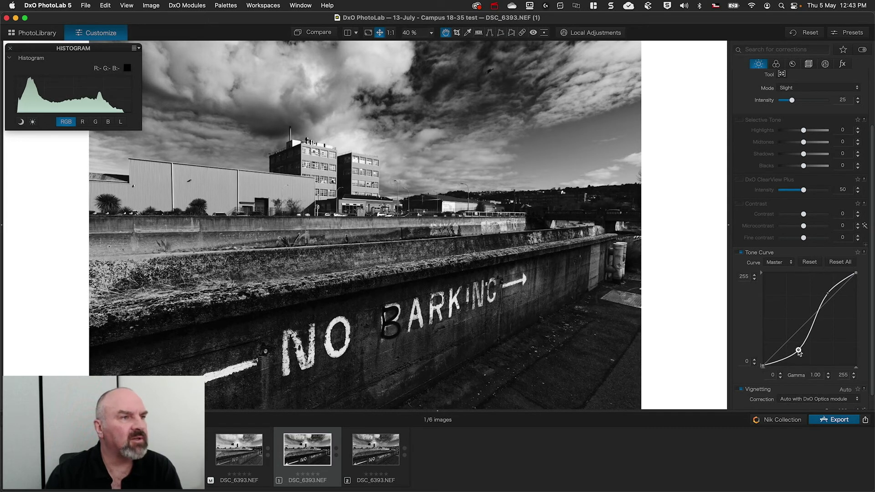
- Compare with virtual copy (2), return to copy (1), and enter local adjustment mode
scroll(799, 351, "down", 1)
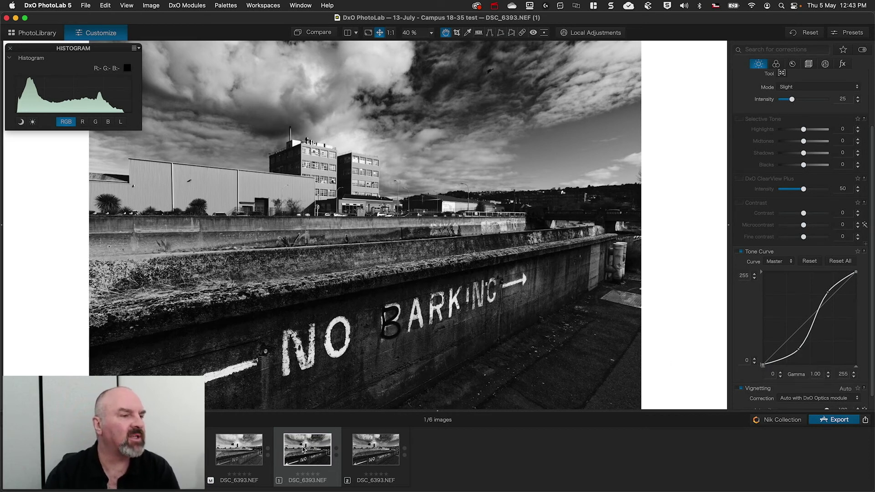
left_click(374, 454)
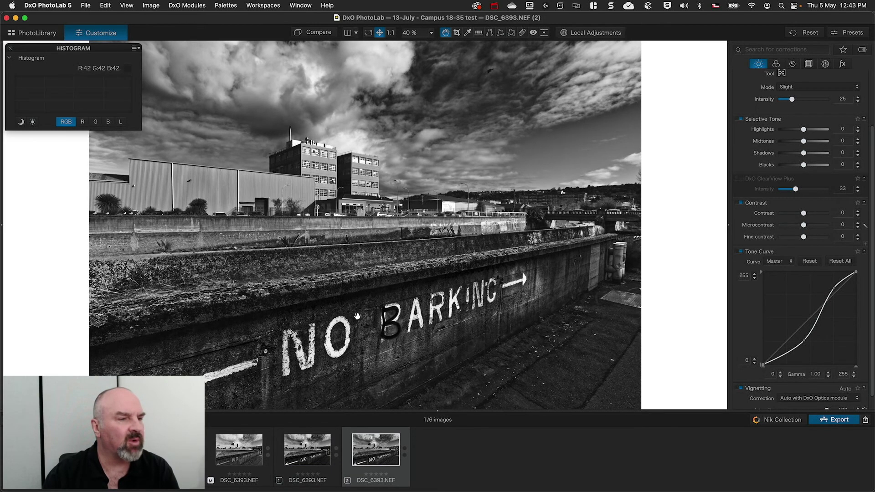
left_click(304, 452)
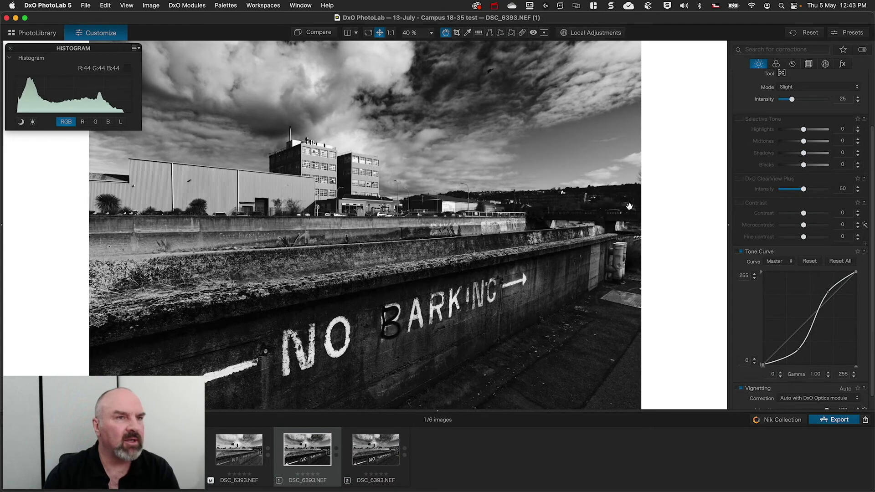
left_click(587, 33)
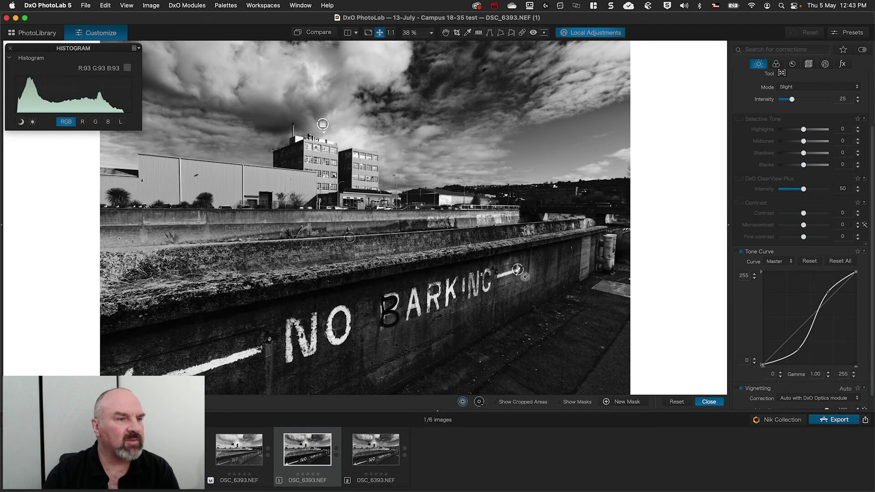
- Set the wall control line's Midtones to 48 and Shadows to about 42, then view copy (2)
left_click(349, 238)
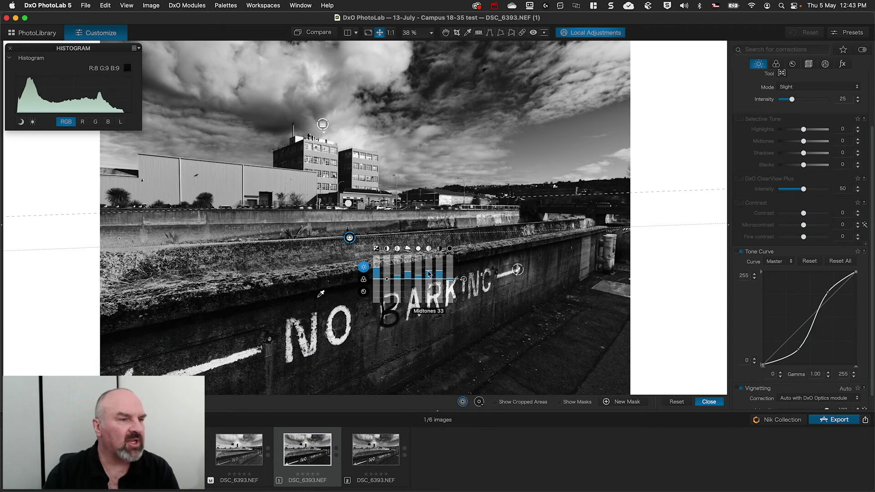
left_click_drag(429, 272, 428, 269)
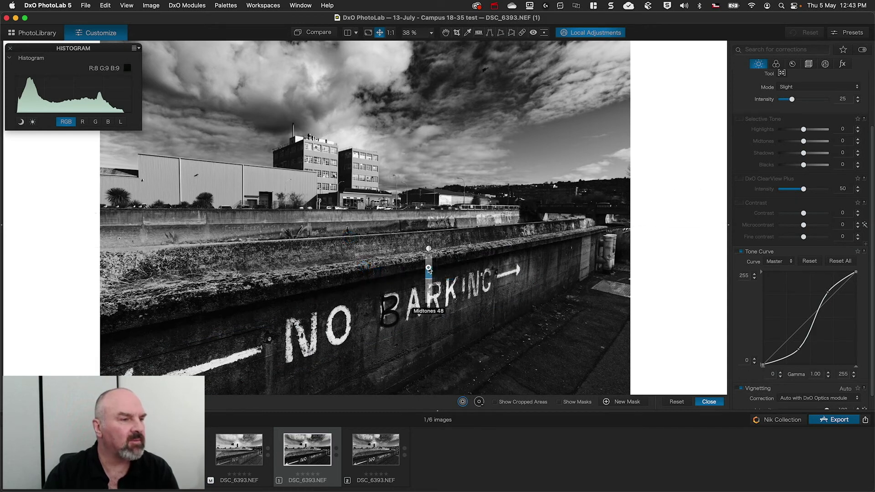
mouse_move(428, 272)
left_mouse_down()
mouse_move(438, 273)
mouse_move(427, 272)
left_mouse_up()
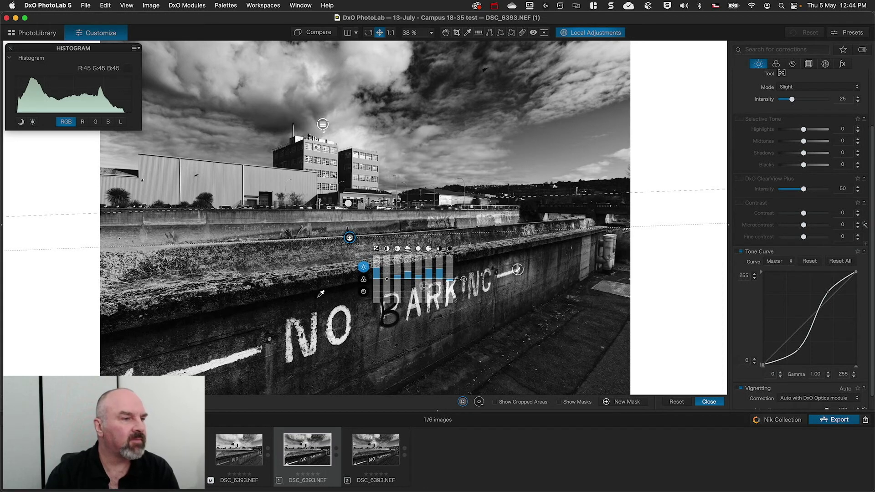
left_click_drag(438, 270, 435, 281)
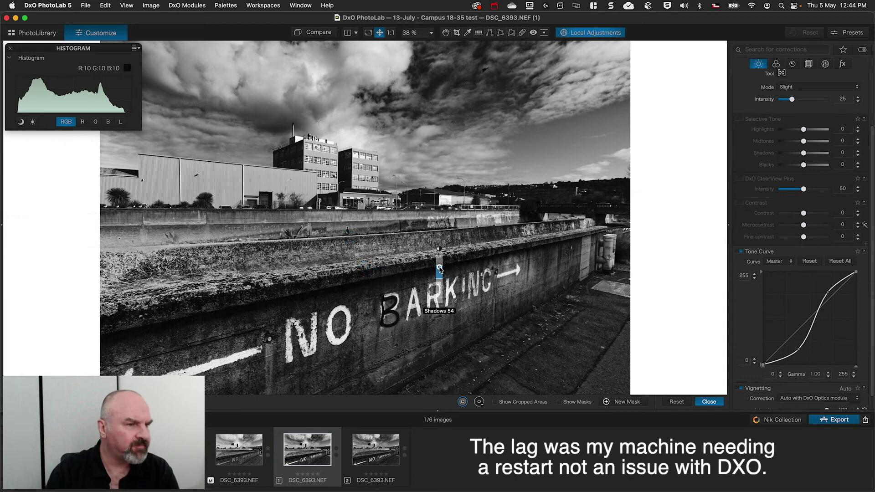
left_click(373, 459)
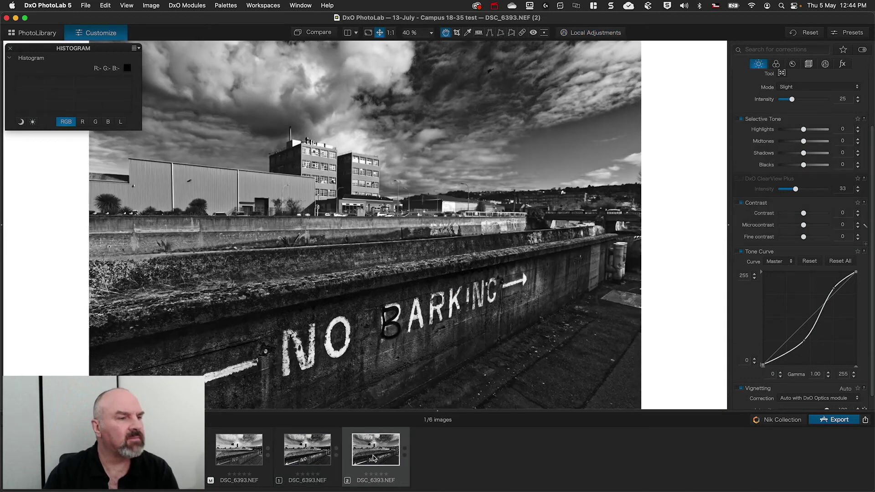
- Return to virtual copy DSC_6393.NEF (1) from the filmstrip
left_click(309, 455)
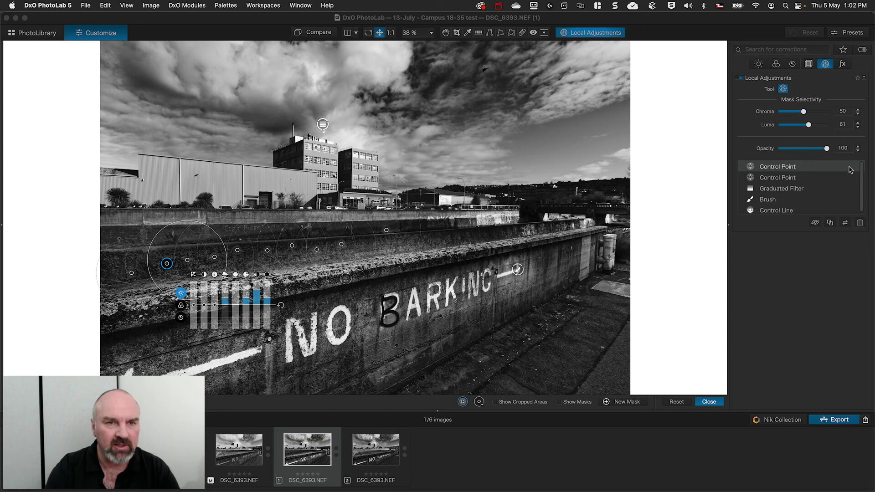
- Move the control line slightly lower with the first control point disabled, re-enable it, and exit local adjustments
left_click(824, 166)
left_click(853, 167)
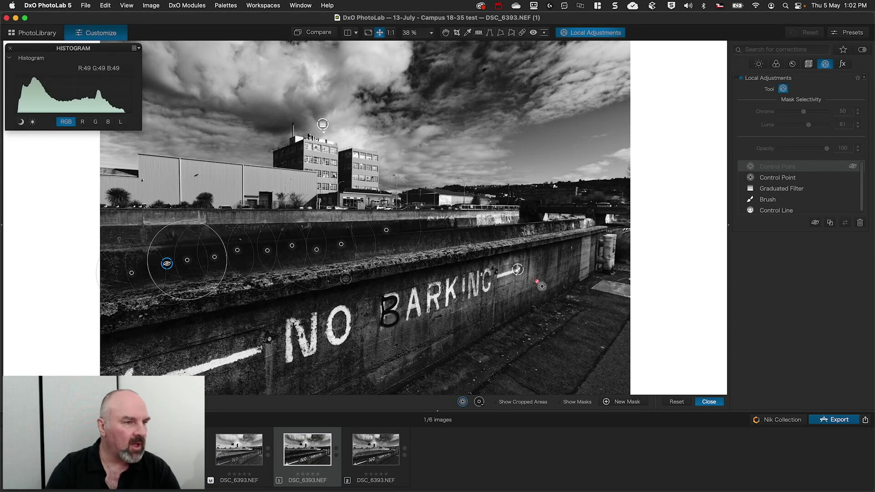
left_click(346, 278)
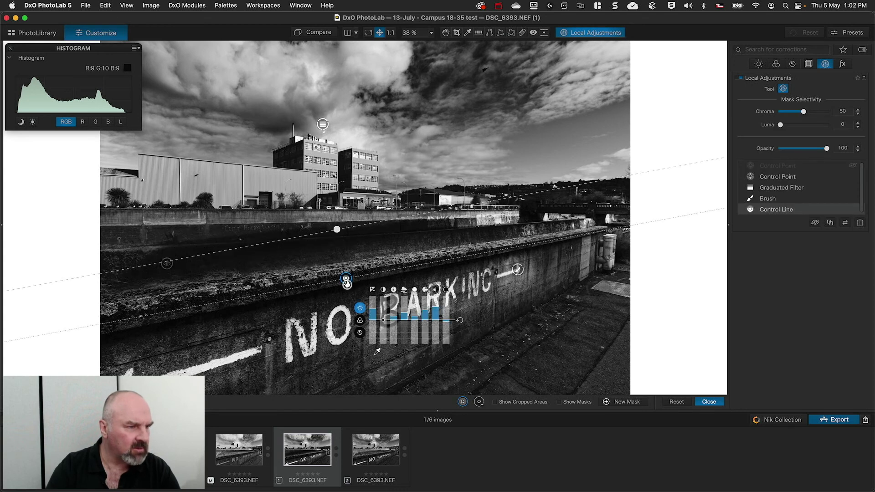
left_click_drag(346, 279, 346, 280)
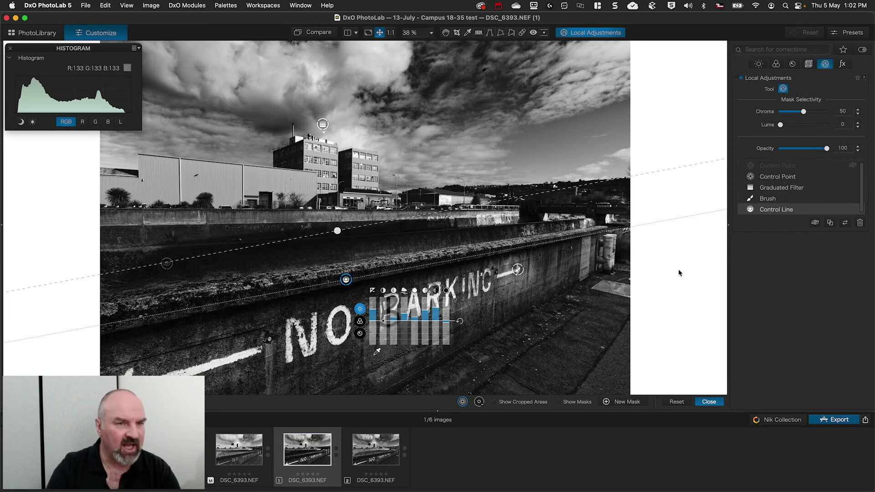
left_click(853, 166)
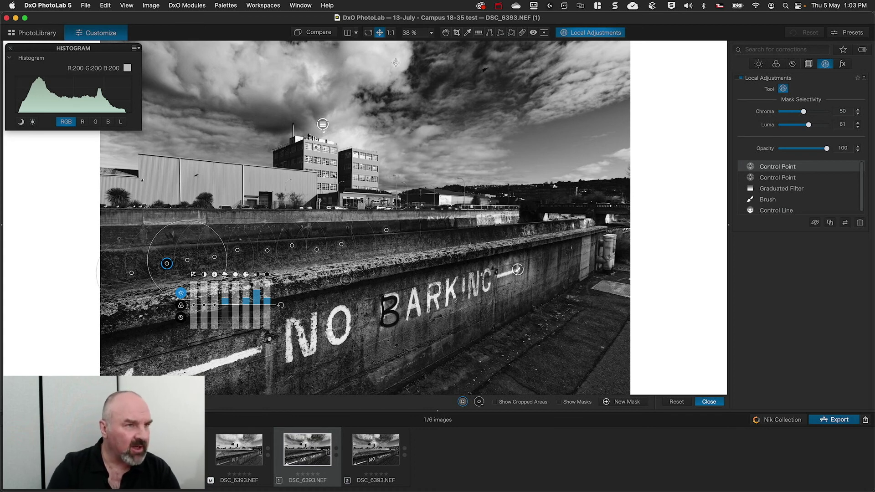
left_click(445, 33)
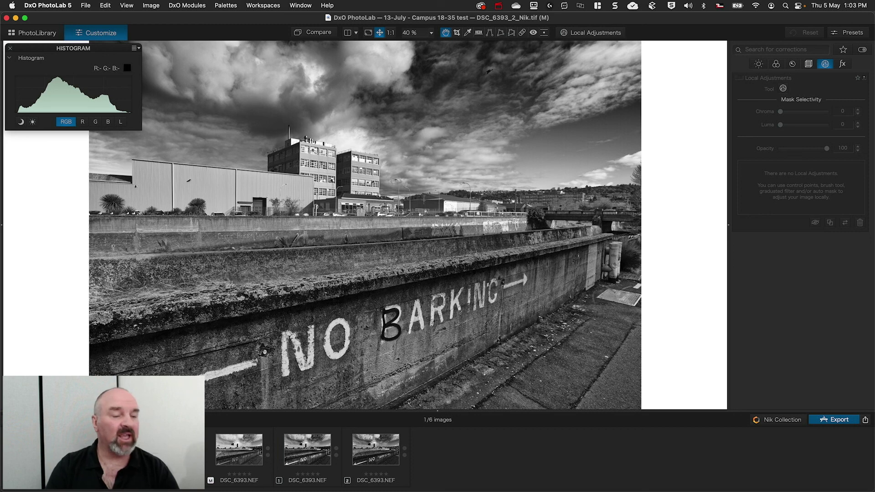
- Flip between the first and second virtual copies of DSC_6393.NEF in the filmstrip, finishing on the first copy
left_click(306, 454)
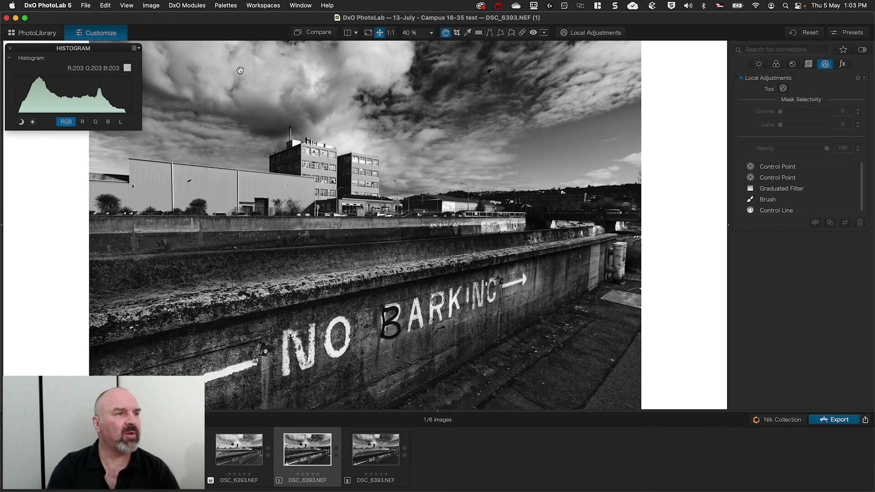
left_click(374, 449)
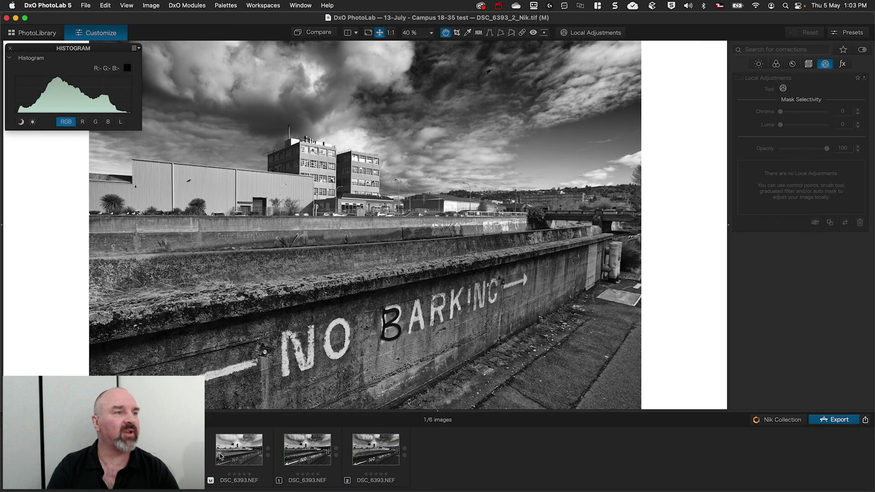
left_click(383, 452)
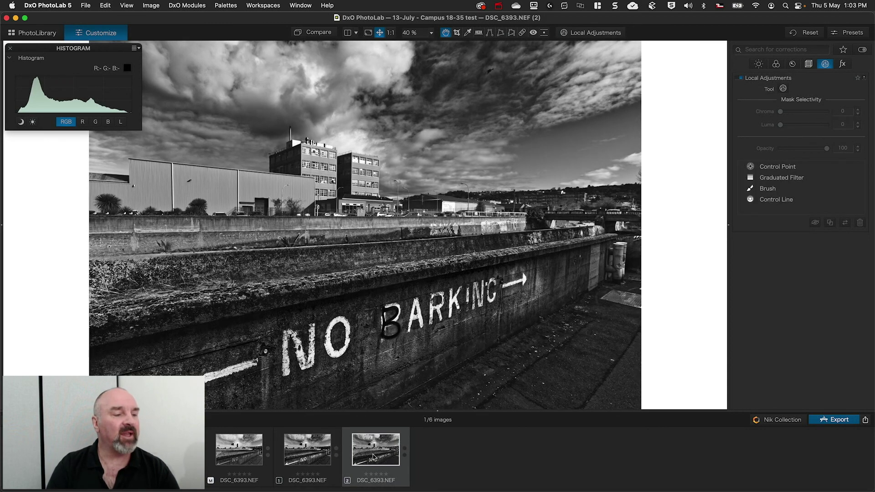
left_click(318, 452)
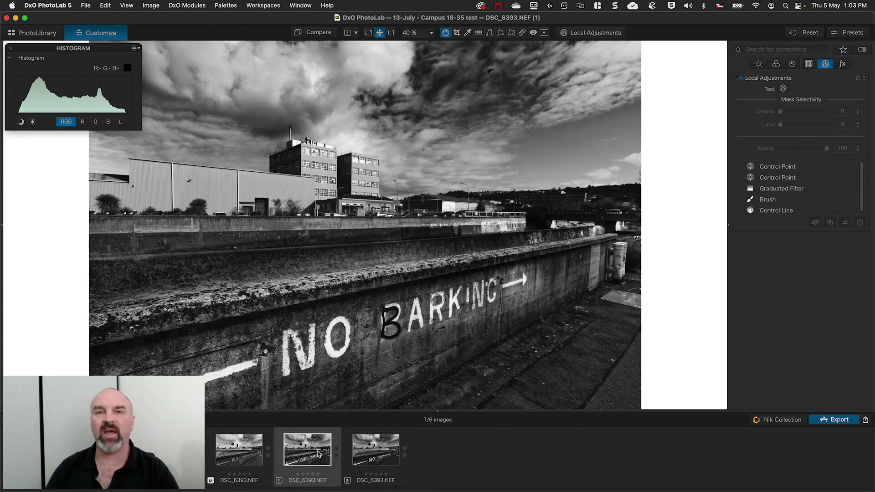